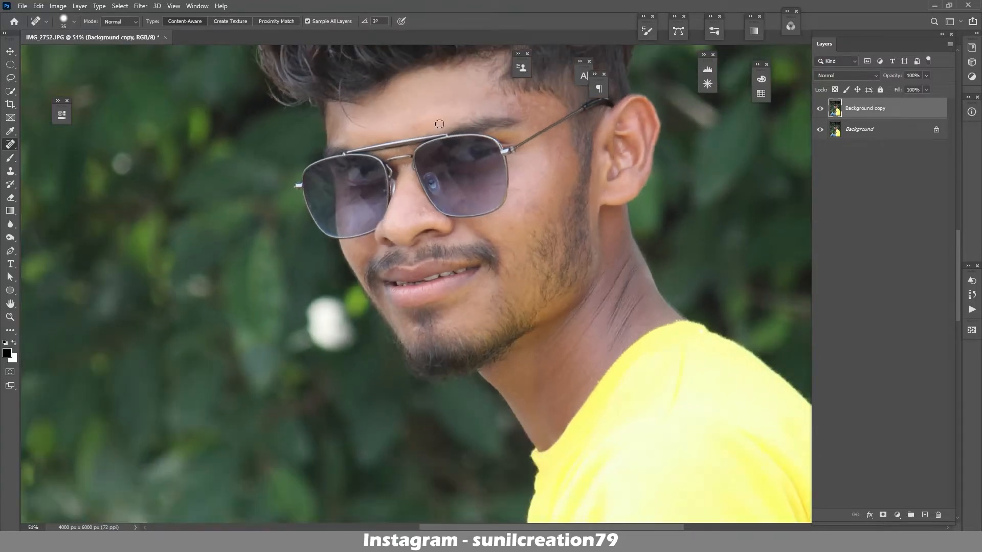
Examine the subject's face and skin up close and check the whole portrait
{"action": "scroll", "coordinate": [411, 232], "scroll_direction": "up", "scroll_amount": 2}
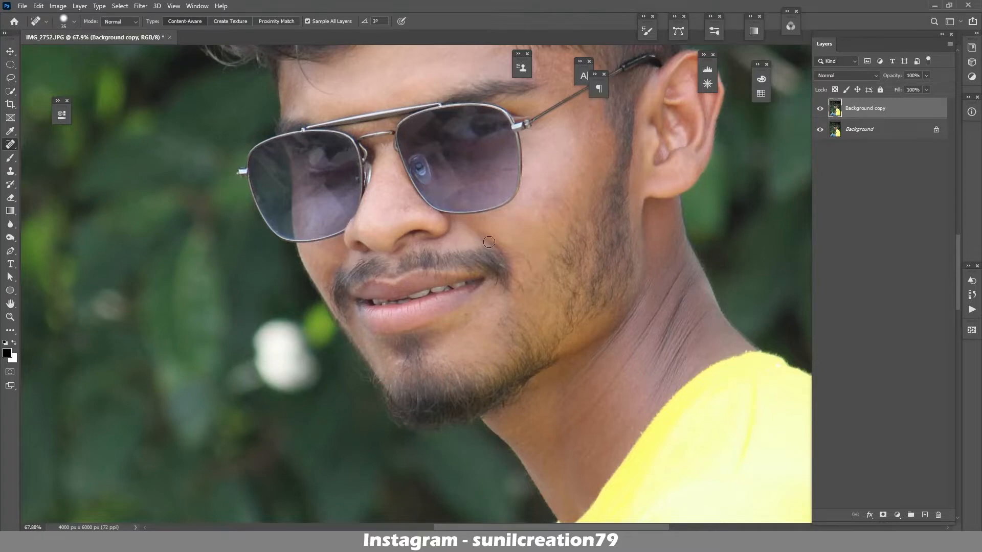
{"action": "scroll", "coordinate": [492, 248], "scroll_direction": "down", "scroll_amount": 1}
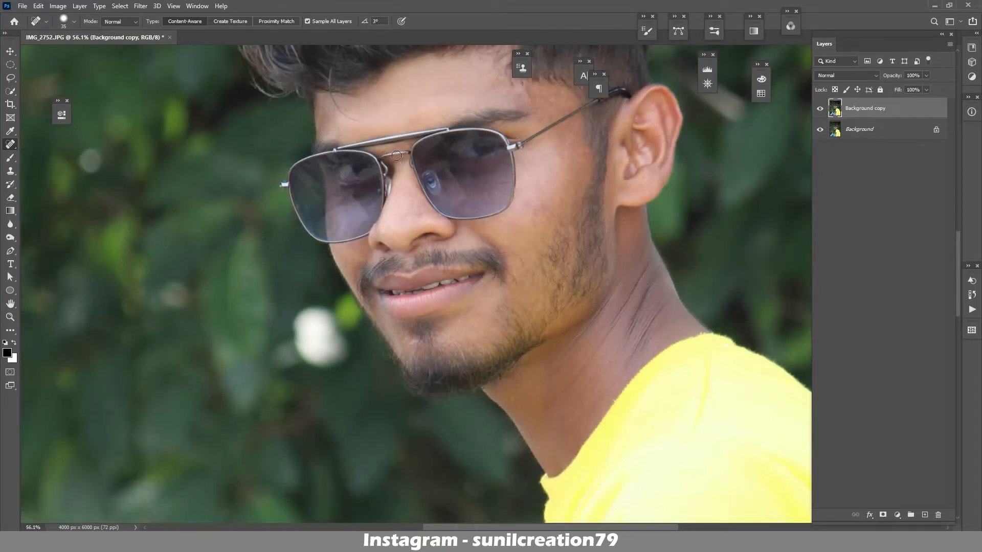
{"action": "scroll", "coordinate": [525, 89], "scroll_direction": "down", "scroll_amount": 1}
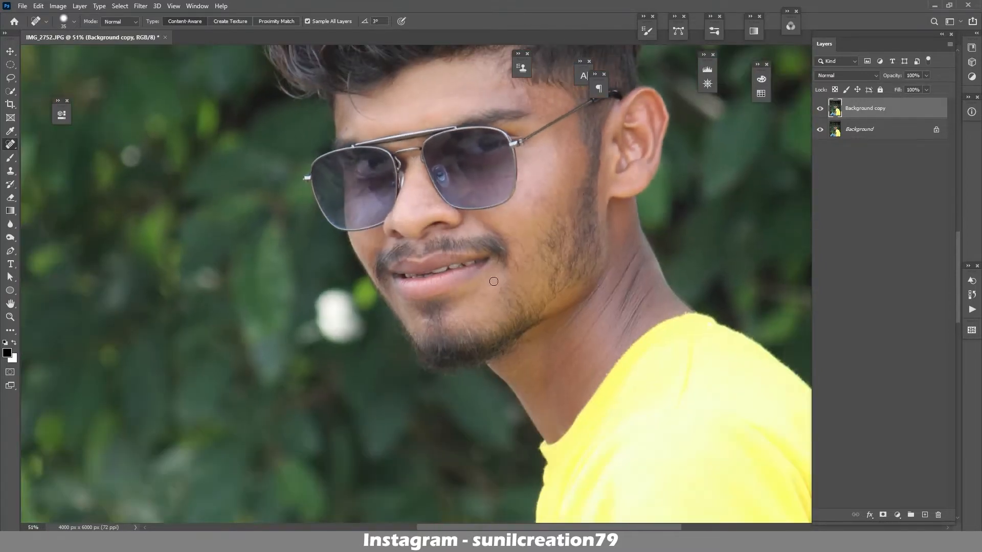
{"action": "scroll", "coordinate": [456, 226], "scroll_direction": "up", "scroll_amount": 1}
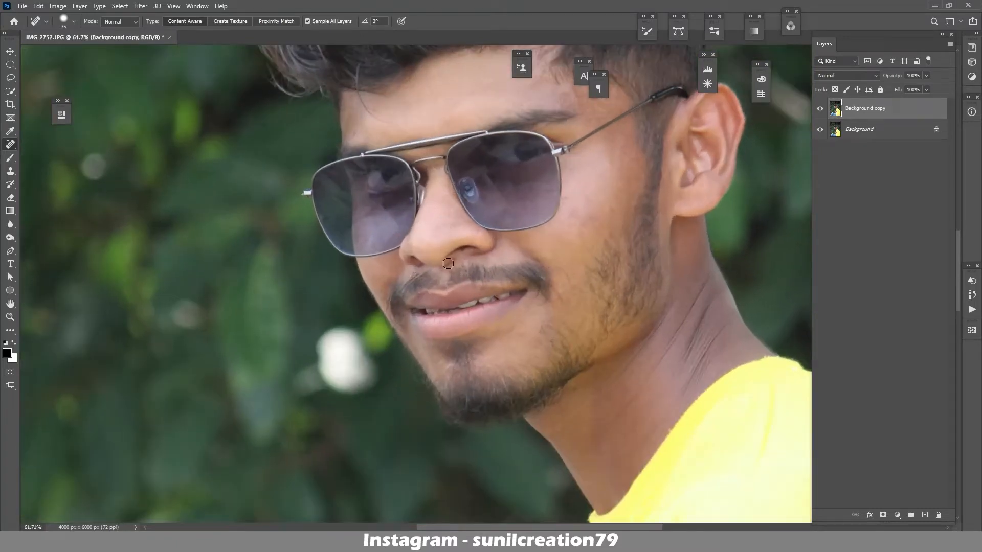
{"action": "scroll", "coordinate": [499, 278], "scroll_direction": "down", "scroll_amount": 2}
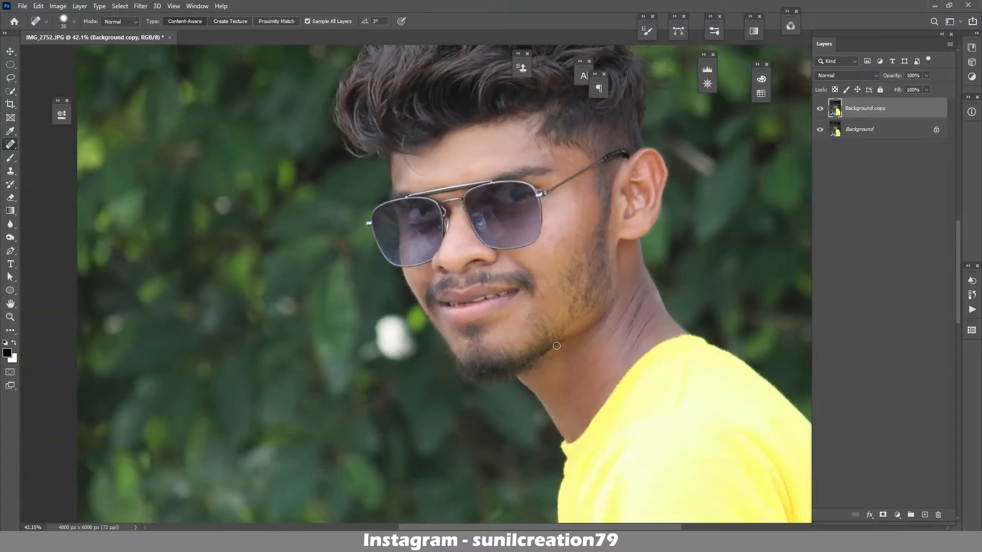
{"action": "scroll", "coordinate": [591, 315], "scroll_direction": "down", "scroll_amount": 5}
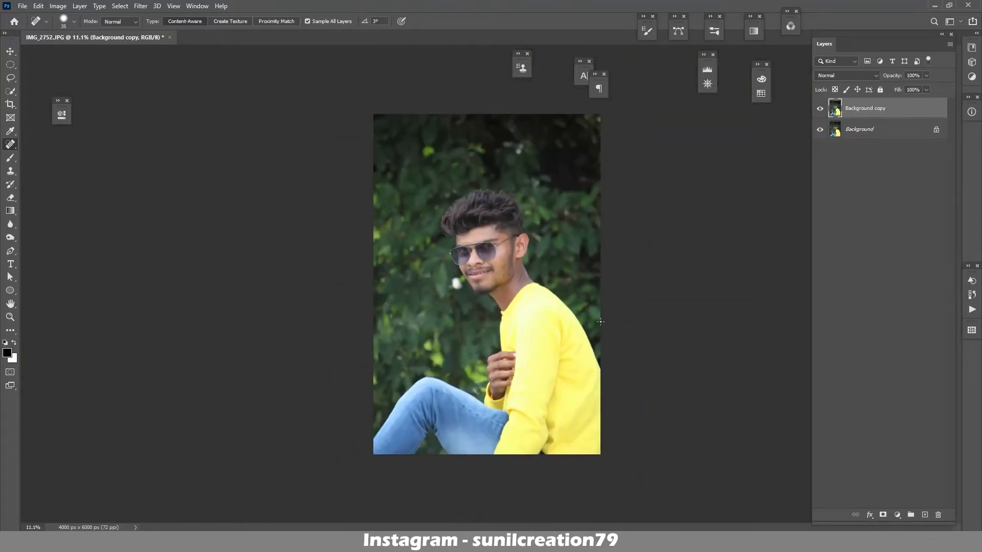
{"action": "scroll", "coordinate": [485, 281], "scroll_direction": "up", "scroll_amount": 1}
{"action": "left_click", "coordinate": [140, 6]}
{"action": "left_click", "coordinate": [560, 287]}
{"action": "scroll", "coordinate": [560, 287], "scroll_direction": "up", "scroll_amount": 7}
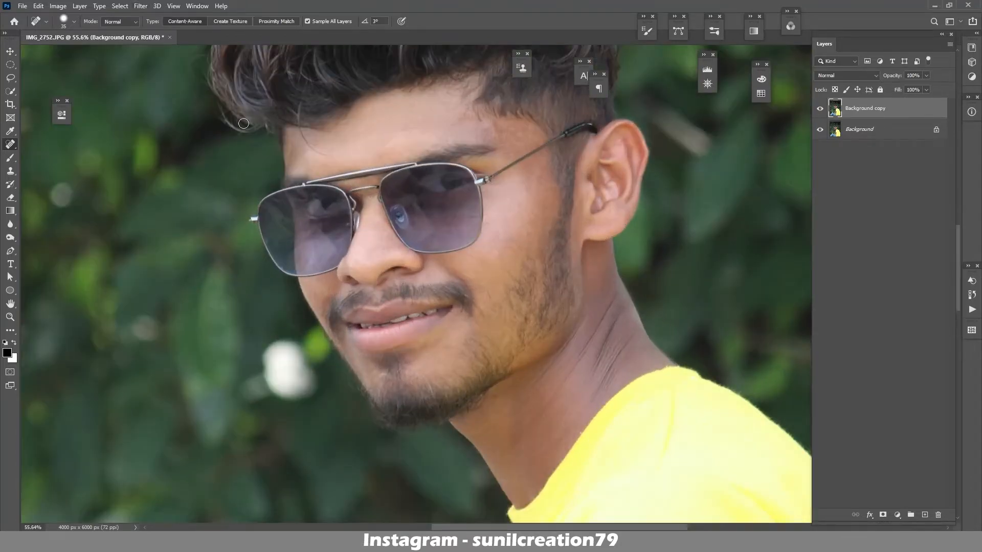
{"action": "scroll", "coordinate": [222, 122], "scroll_direction": "down", "scroll_amount": 7}
{"action": "scroll", "coordinate": [231, 123], "scroll_direction": "up", "scroll_amount": 1}
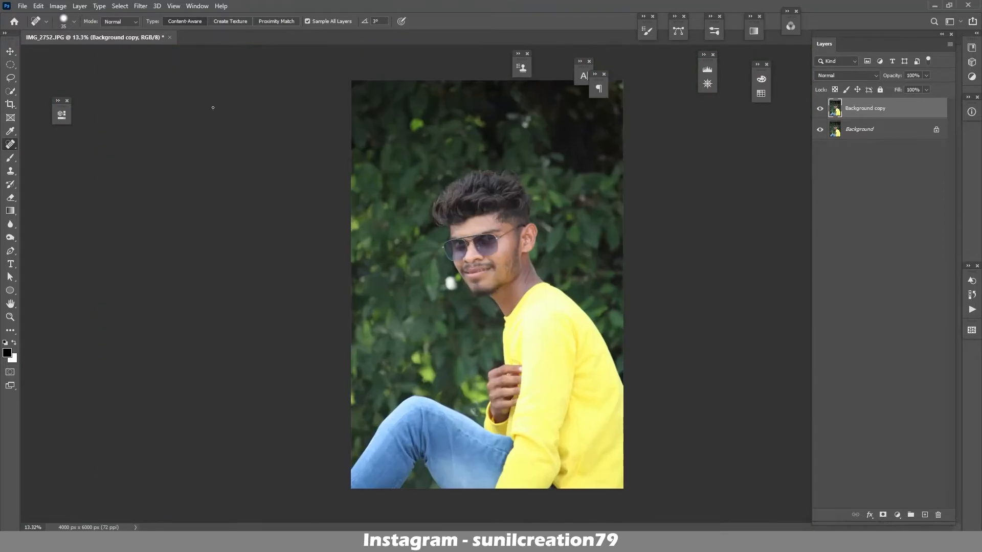
Open the Background copy layer in the Camera Raw filter and set the white balance temperature to -2
{"action": "left_click", "coordinate": [140, 5]}
{"action": "left_click", "coordinate": [165, 67]}
{"action": "scroll", "coordinate": [671, 281], "scroll_direction": "up", "scroll_amount": 5}
{"action": "left_click_drag", "start_coordinate": [672, 282], "coordinate": [674, 121]}
{"action": "left_click_drag", "start_coordinate": [603, 197], "coordinate": [599, 197]}
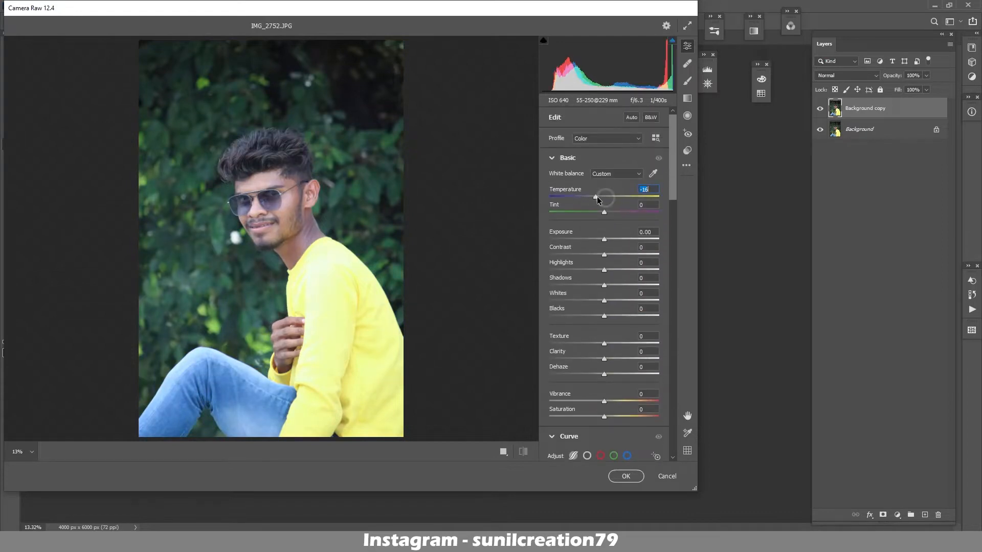
{"action": "key", "text": "Up"}
{"action": "key", "text": "Up"}
{"action": "key", "text": "Up"}
{"action": "key", "text": "Up"}
{"action": "key", "text": "Up"}
{"action": "key", "text": "Up"}
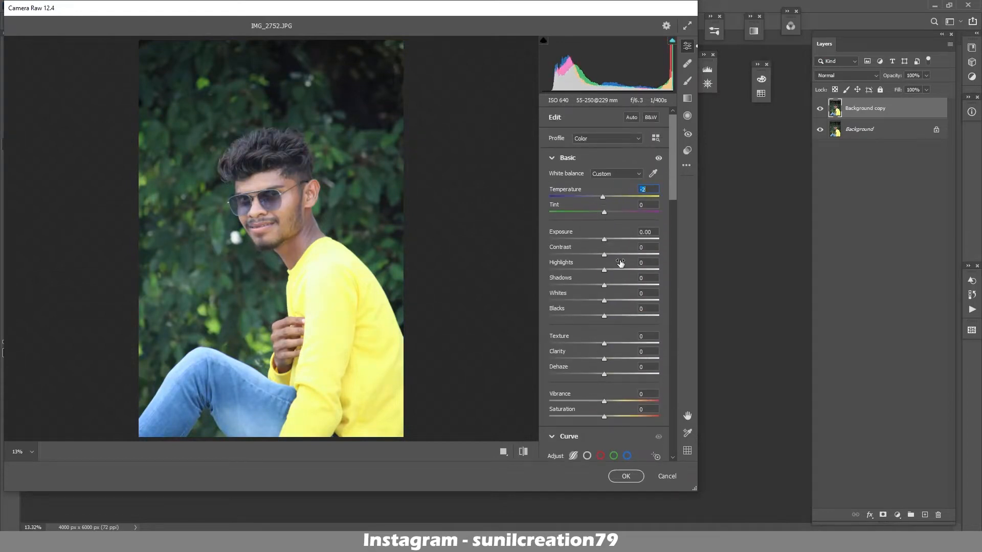
Set Highlights to -63, Shadows to +23 and Blacks to -51, and add slight noise reduction
{"action": "left_click_drag", "start_coordinate": [603, 240], "coordinate": [576, 318]}
{"action": "type", "text": "0"}
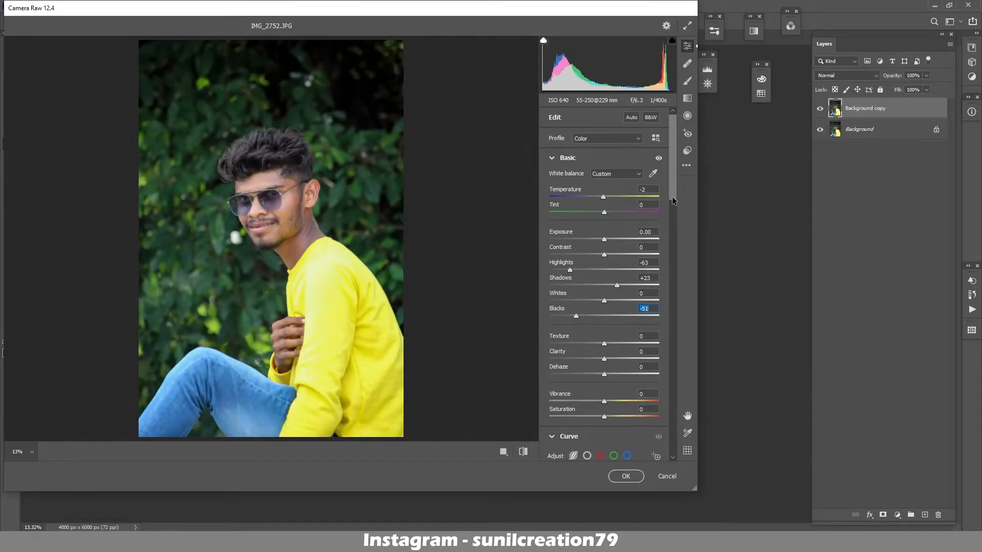
{"action": "scroll", "coordinate": [640, 281], "scroll_direction": "down", "scroll_amount": 7}
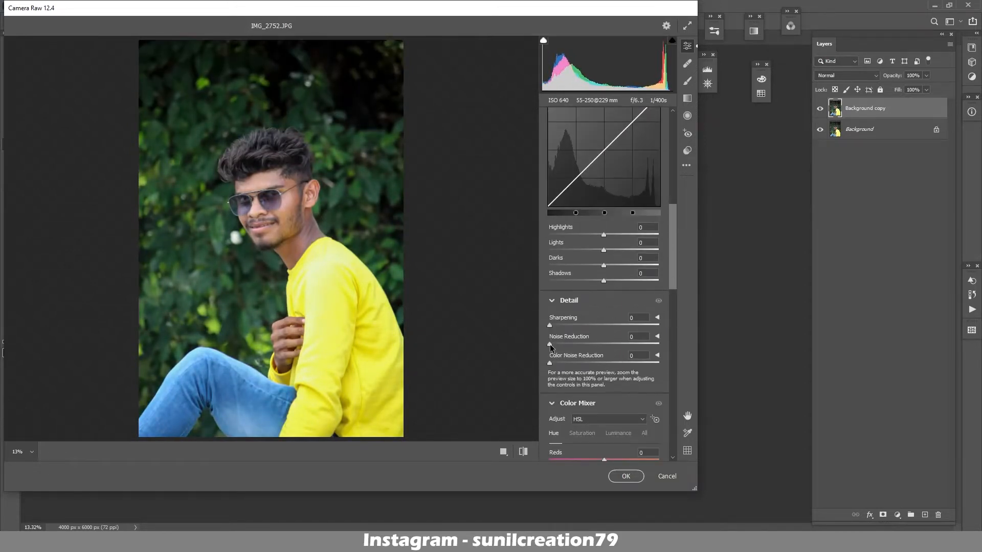
{"action": "left_click_drag", "start_coordinate": [550, 345], "coordinate": [565, 345]}
Set the Oranges luminance to +24 and the Blue Primary saturation to +14, and apply the Camera Raw adjustments
{"action": "scroll", "coordinate": [662, 295], "scroll_direction": "down", "scroll_amount": 5}
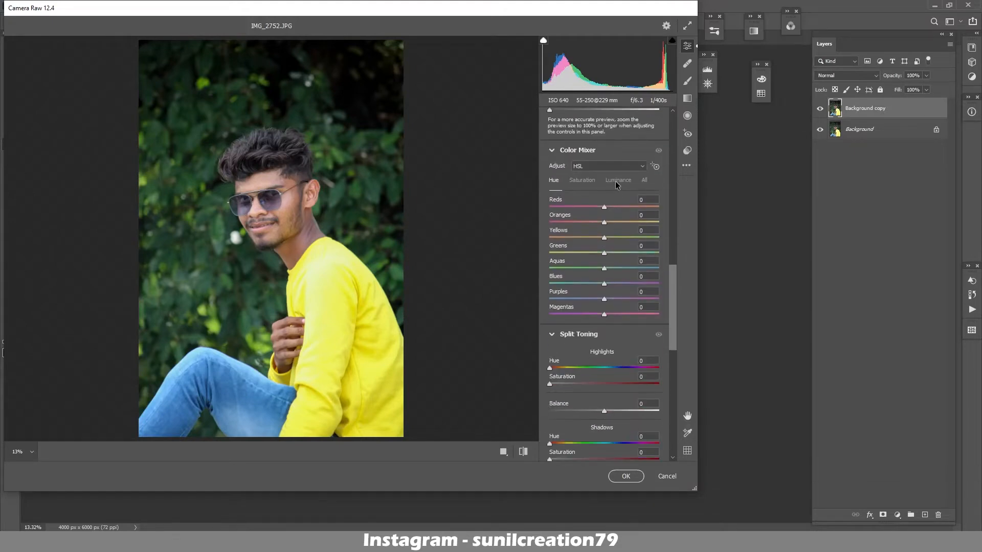
{"action": "left_click", "coordinate": [618, 180]}
{"action": "left_click_drag", "start_coordinate": [606, 222], "coordinate": [620, 223]}
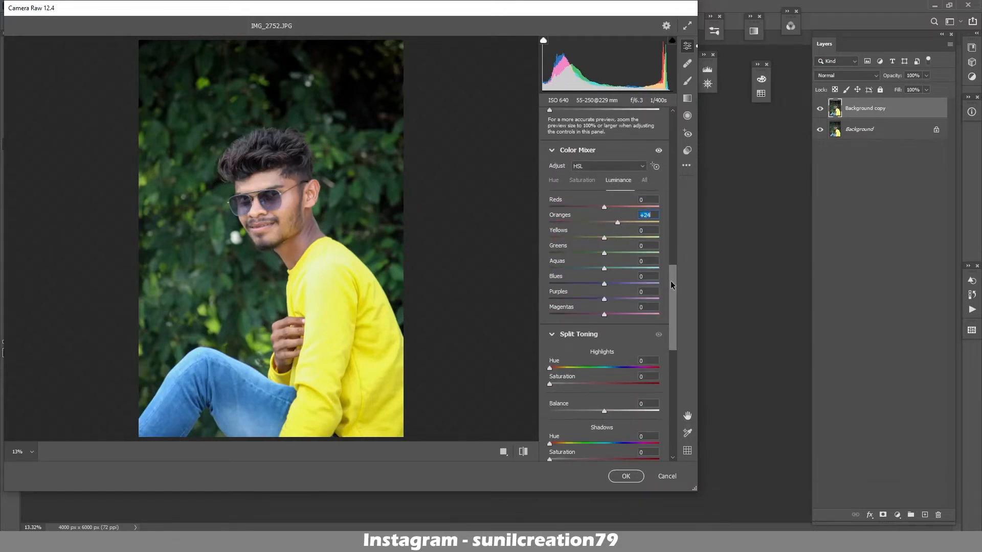
{"action": "scroll", "coordinate": [670, 280], "scroll_direction": "down", "scroll_amount": 10}
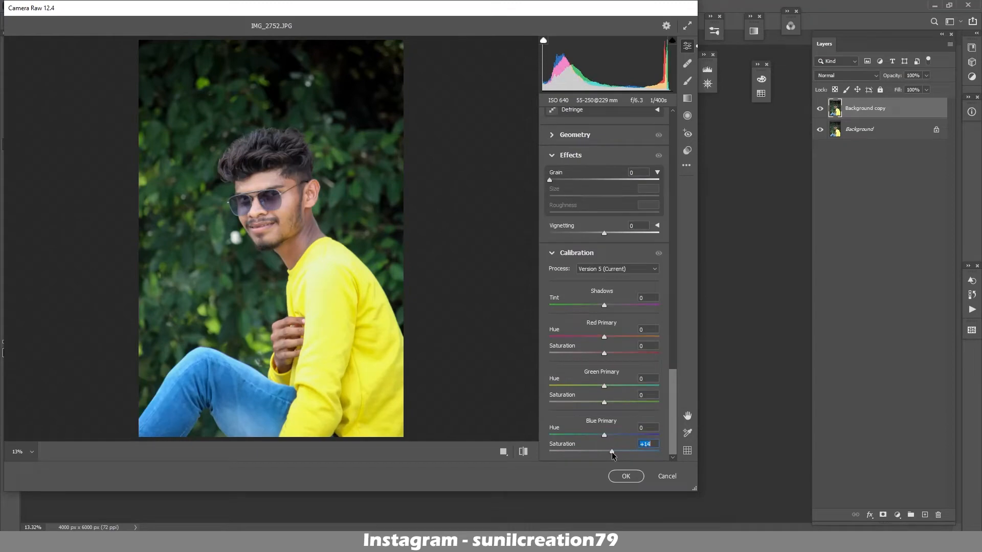
{"action": "left_click", "coordinate": [628, 476]}
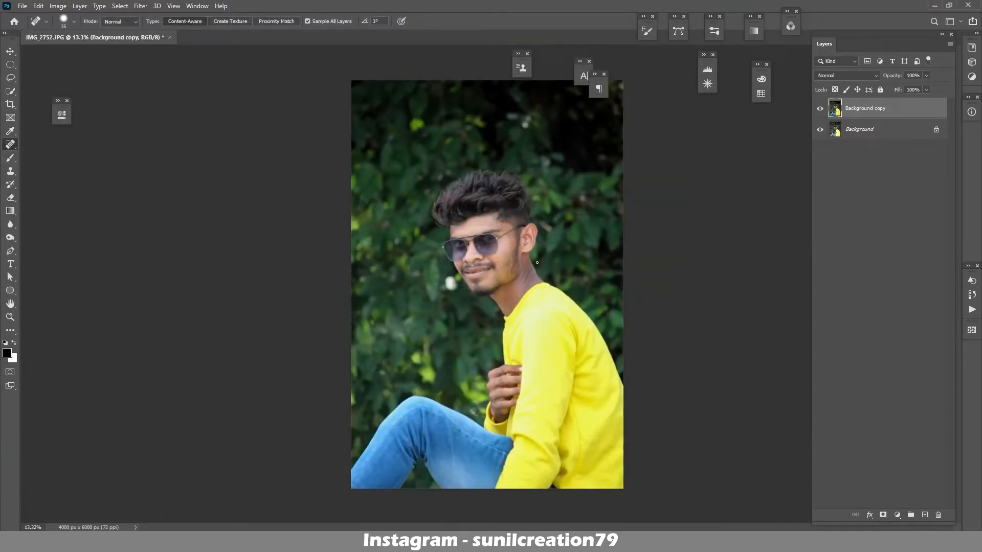
Add a new layer filled with gray and set its blend mode to Overlay
{"action": "left_click", "coordinate": [924, 515]}
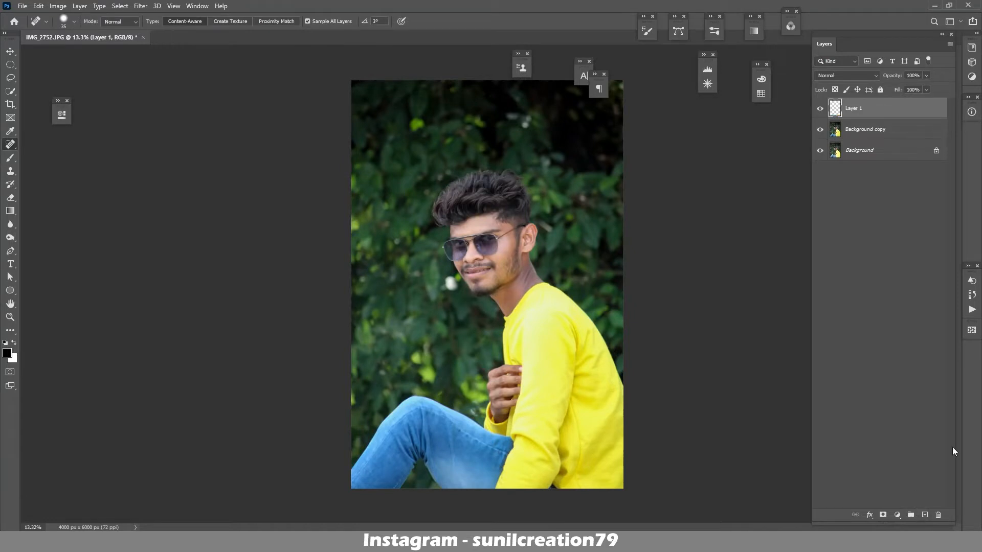
{"action": "key", "text": "shift+F5"}
{"action": "key", "text": "Return"}
{"action": "left_click", "coordinate": [826, 78]}
{"action": "left_click", "coordinate": [843, 197]}
Brighten the face on the gray layer with the Dodge tool at brush size 300, and lower the layer's opacity to 42%
{"action": "left_click", "coordinate": [10, 237]}
{"action": "right_click", "coordinate": [11, 237]}
{"action": "left_click", "coordinate": [52, 238]}
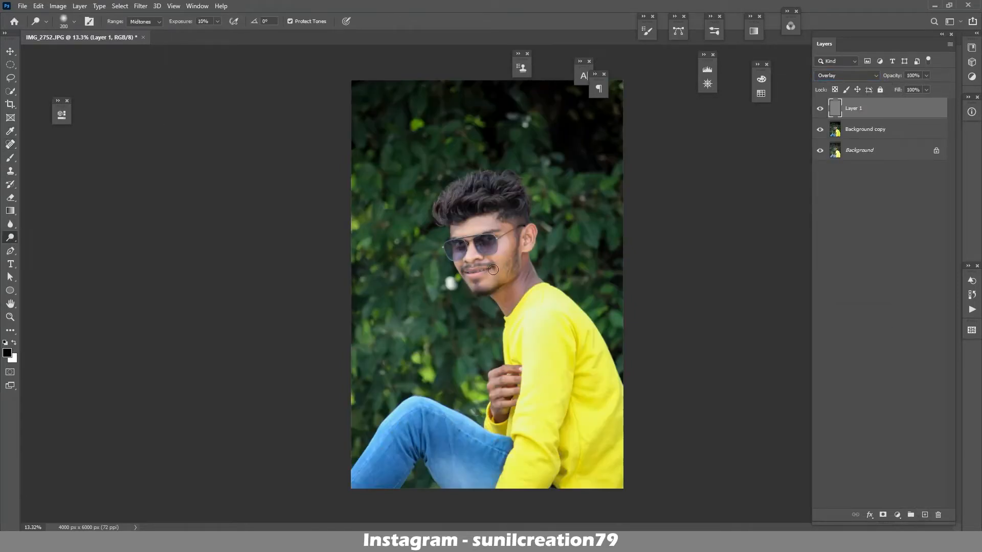
{"action": "key", "text": "bracketright"}
{"action": "key", "text": "bracketright"}
{"action": "key", "text": "bracketright"}
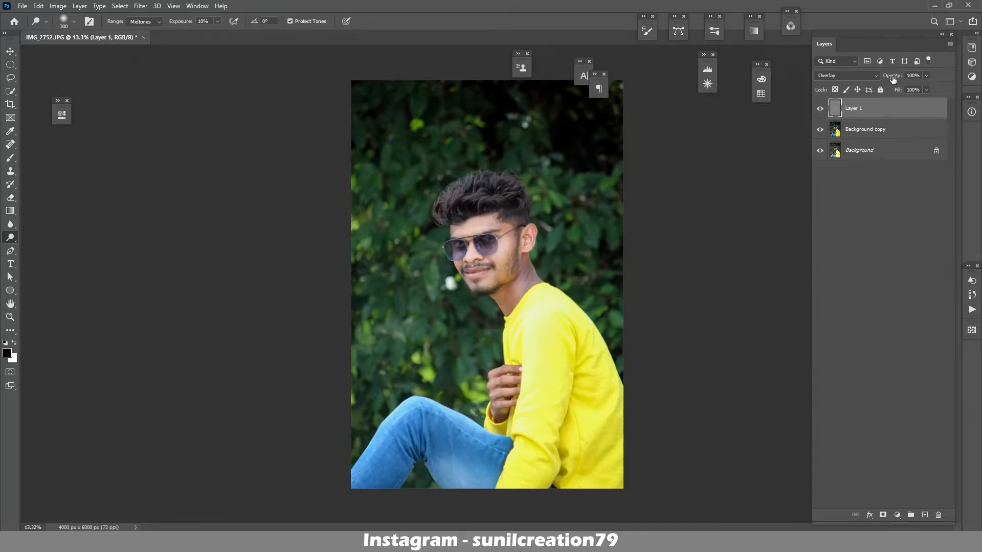
{"action": "left_click_drag", "start_coordinate": [892, 79], "coordinate": [833, 101]}
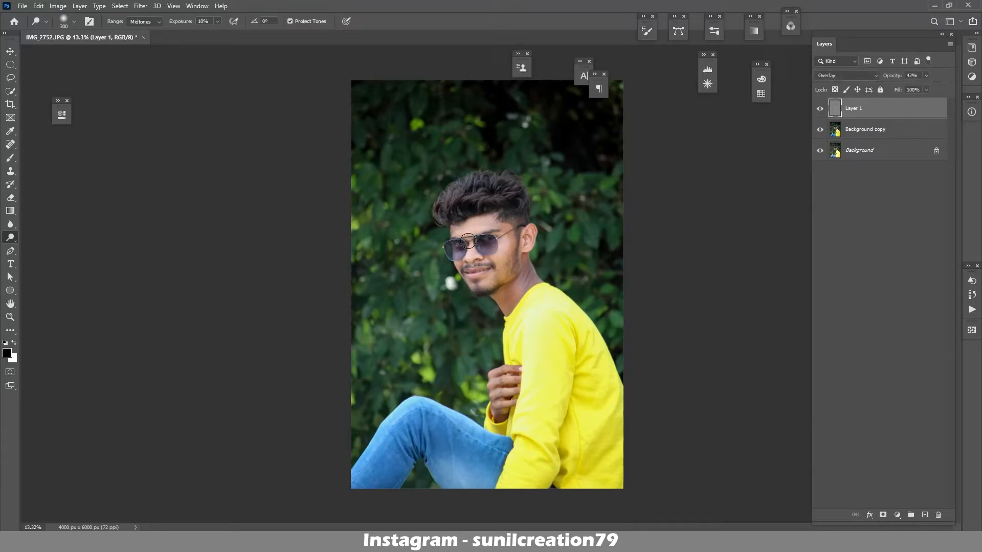
Stamp all visible layers into a new top layer and open it in the Liquify filter
{"action": "key", "text": "ctrl+shift+alt+e"}
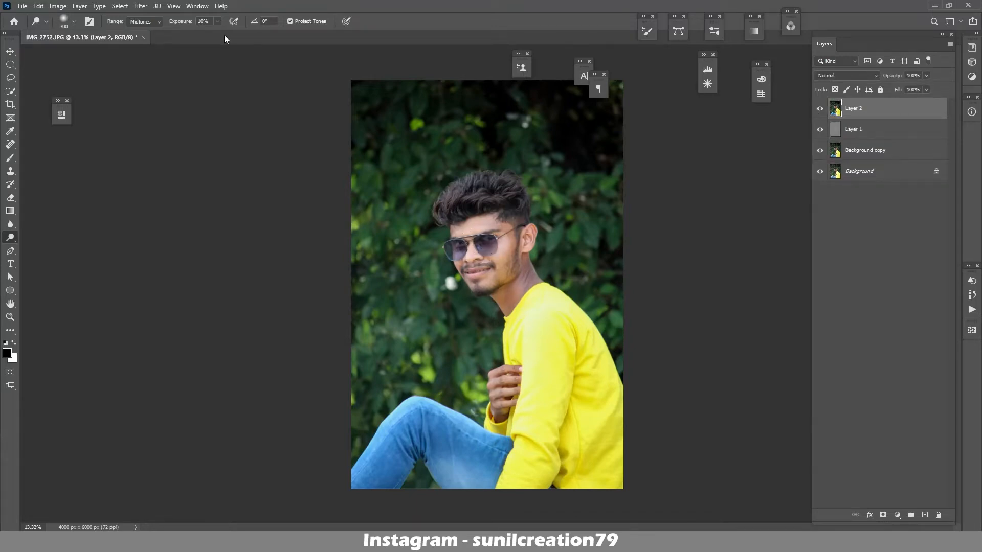
{"action": "left_click", "coordinate": [141, 5]}
{"action": "left_click", "coordinate": [157, 87]}
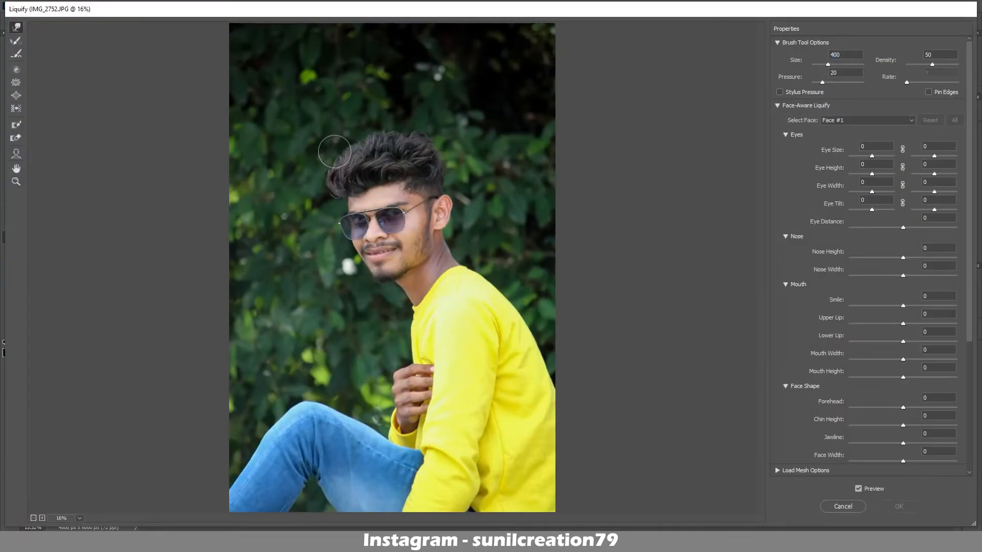
Reshape the outline of the subject's hair with the Forward Warp tool at brush size 600
{"action": "key", "text": "z"}
{"action": "left_click_drag", "start_coordinate": [409, 202], "coordinate": [449, 211]}
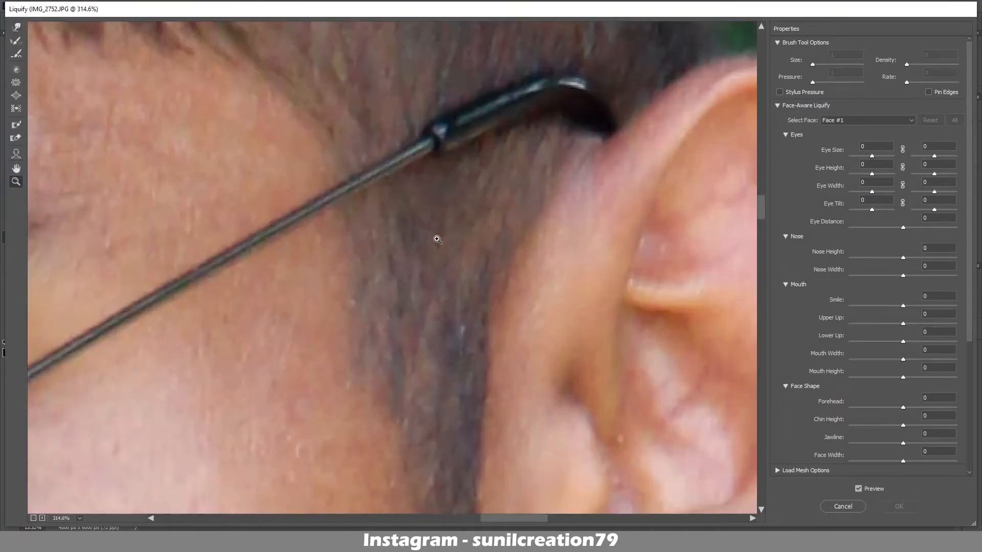
{"action": "scroll", "coordinate": [436, 241], "scroll_direction": "down", "scroll_amount": 10}
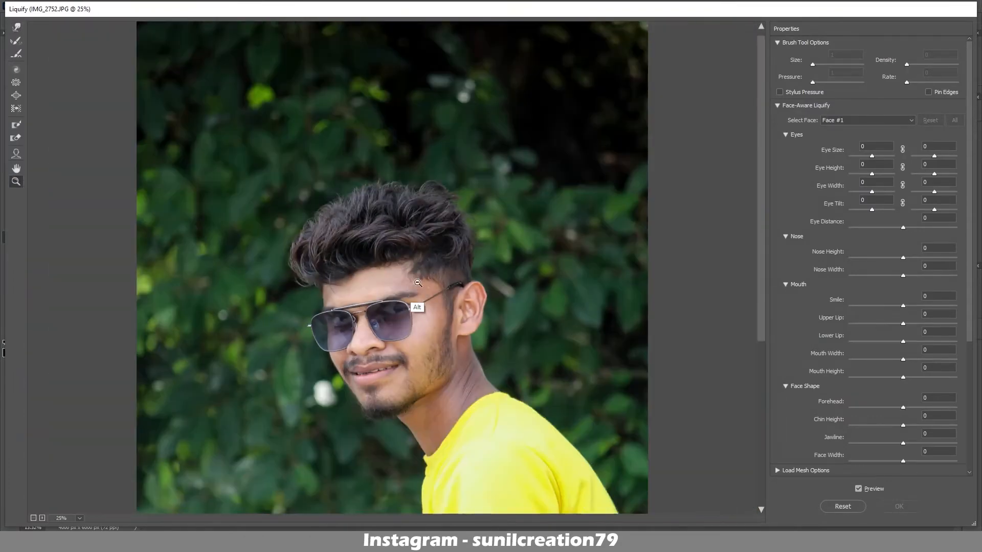
{"action": "key", "text": "w"}
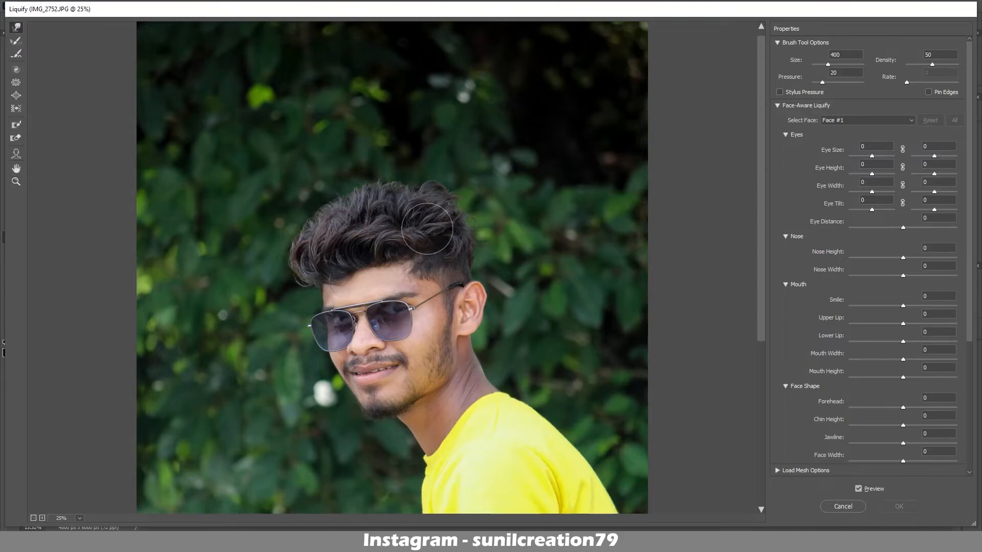
{"action": "key", "text": "bracketright"}
{"action": "key", "text": "bracketright"}
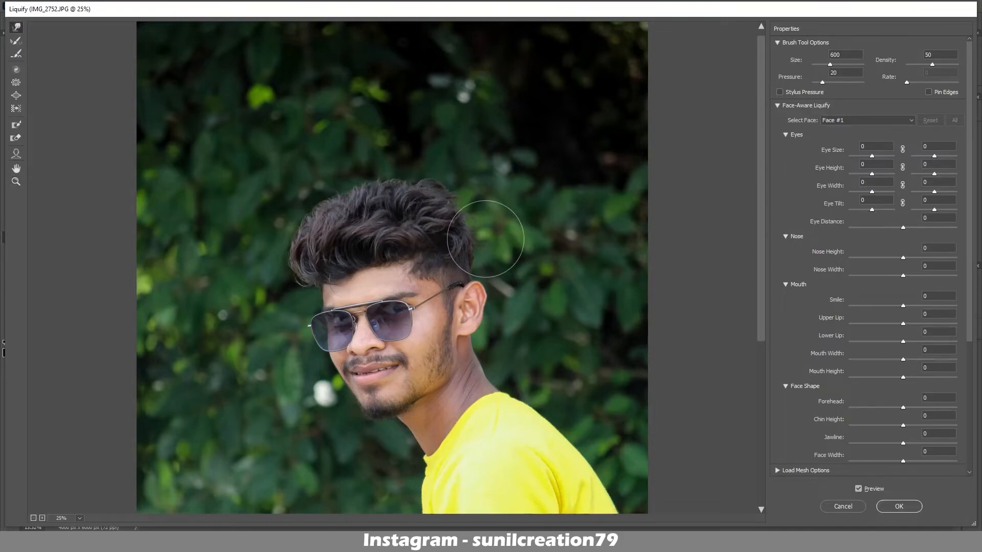
{"action": "left_click_drag", "start_coordinate": [444, 270], "coordinate": [422, 202]}
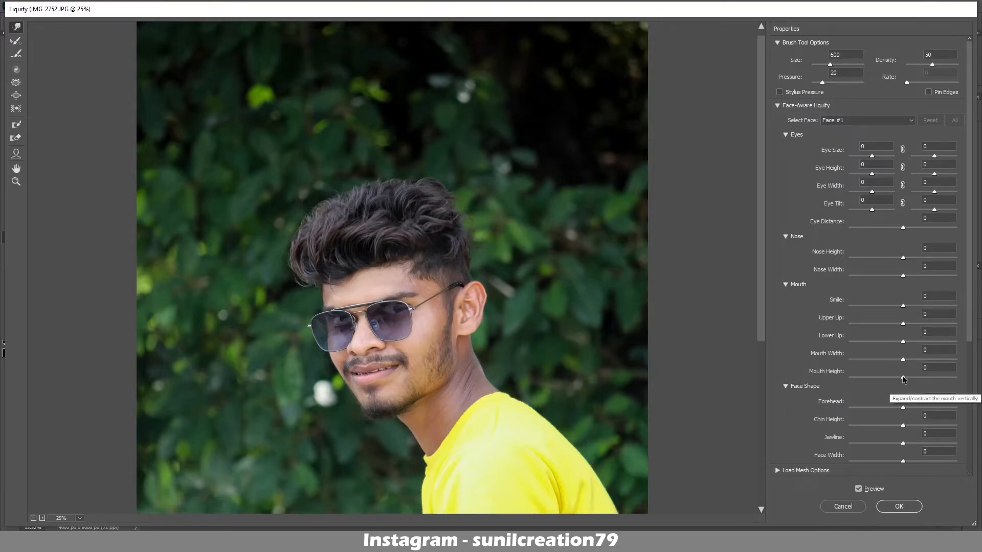
Set Mouth Height to -100, Smile to 12 and Nose Width to -11, adjust the face shape, and apply Liquify
{"action": "left_click_drag", "start_coordinate": [903, 377], "coordinate": [831, 365]}
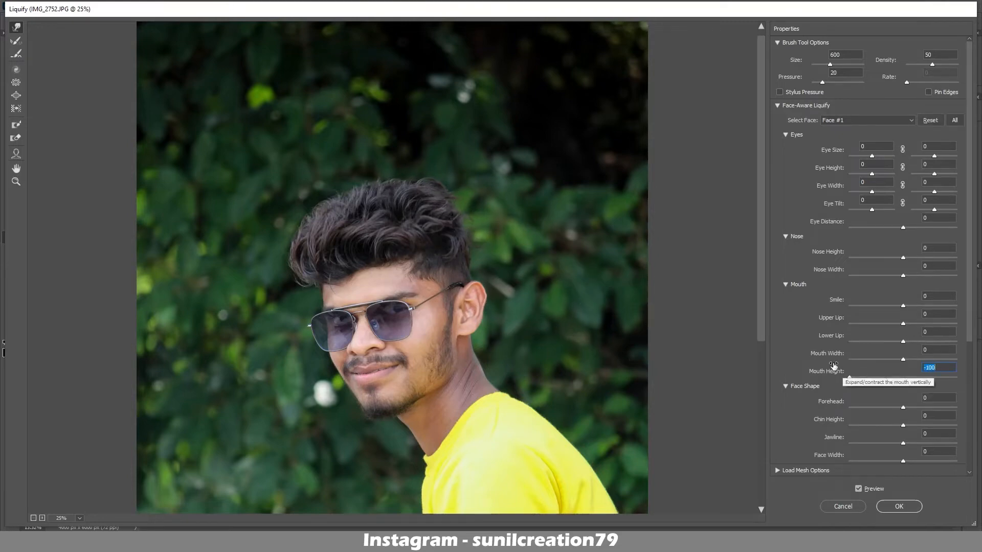
{"action": "left_click", "coordinate": [902, 358]}
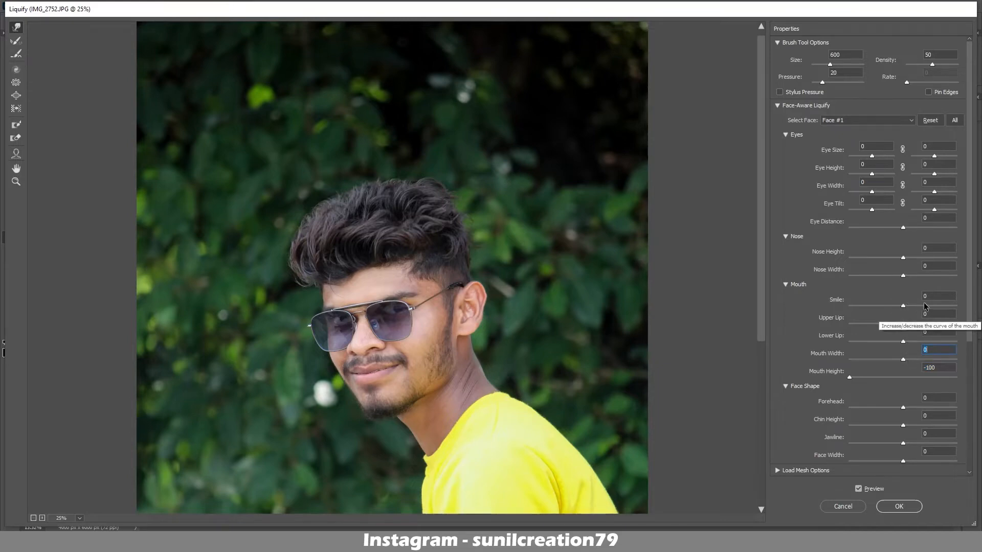
{"action": "mouse_move", "coordinate": [903, 306]}
{"action": "left_mouse_down"}
{"action": "mouse_move", "coordinate": [919, 305]}
{"action": "mouse_move", "coordinate": [909, 305]}
{"action": "left_mouse_up"}
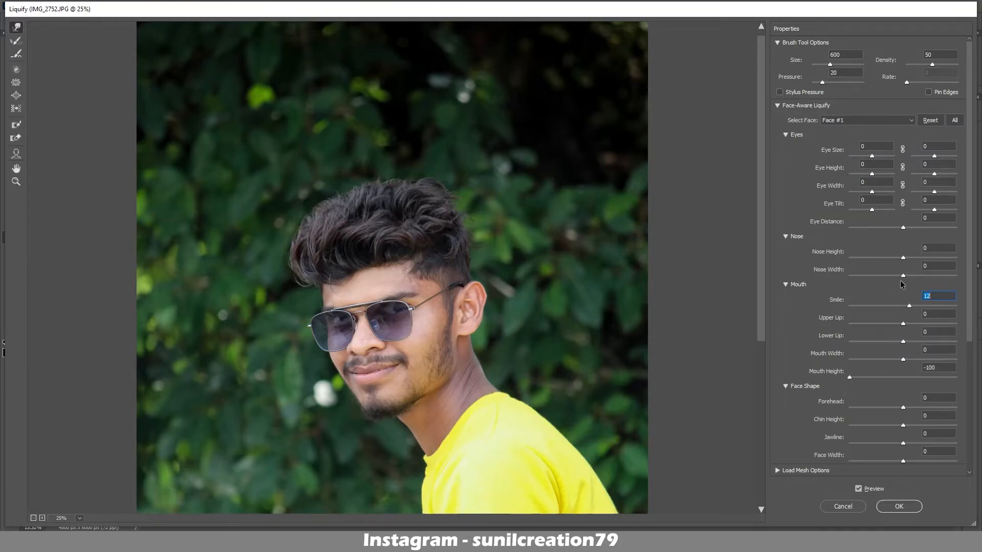
{"action": "left_click_drag", "start_coordinate": [903, 276], "coordinate": [897, 276]}
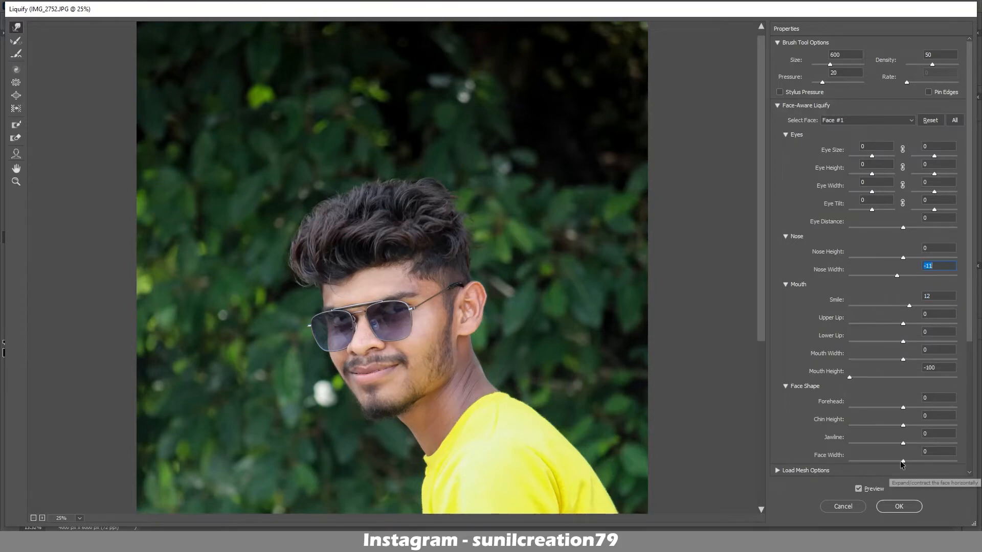
{"action": "left_click_drag", "start_coordinate": [903, 461], "coordinate": [935, 406]}
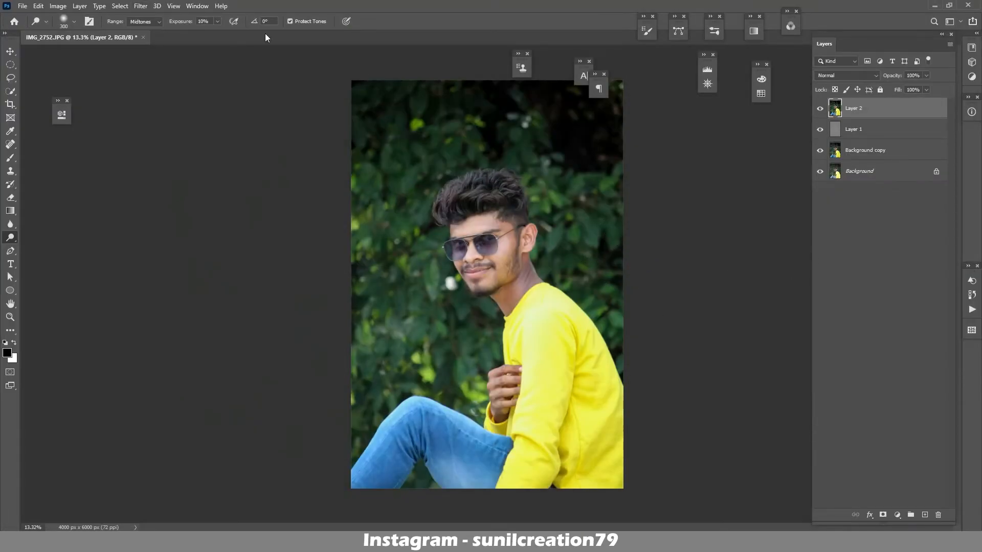
Duplicate Layer 2 and open the copy in the Camera Raw filter
{"action": "left_click_drag", "start_coordinate": [853, 108], "coordinate": [924, 514]}
{"action": "left_click", "coordinate": [140, 5]}
{"action": "left_click", "coordinate": [156, 68]}
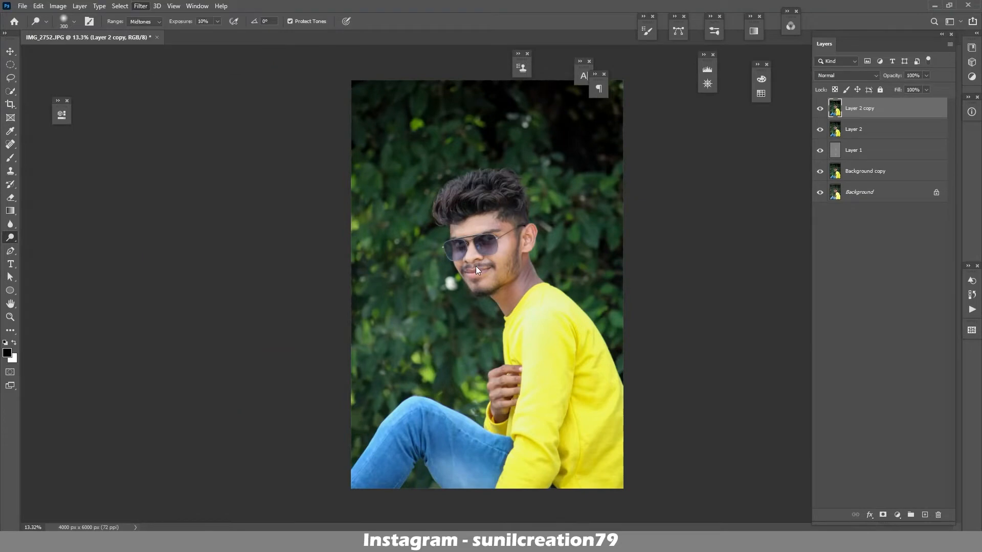
Set the Greens saturation to -80 in the Color Mixer
{"action": "scroll", "coordinate": [670, 258], "scroll_direction": "down", "scroll_amount": 10}
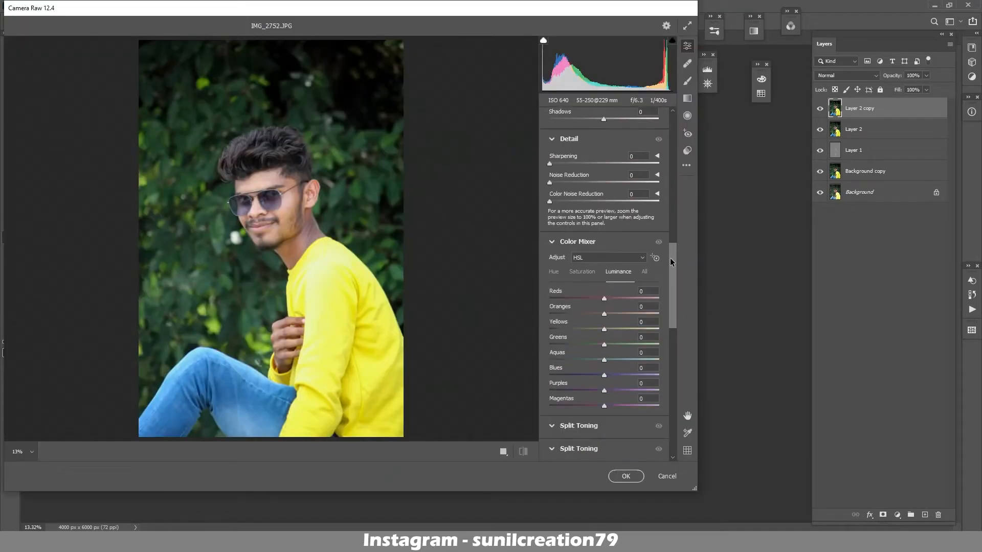
{"action": "scroll", "coordinate": [670, 258], "scroll_direction": "down", "scroll_amount": 1}
{"action": "left_click", "coordinate": [582, 244]}
{"action": "left_click_drag", "start_coordinate": [603, 317], "coordinate": [559, 316]}
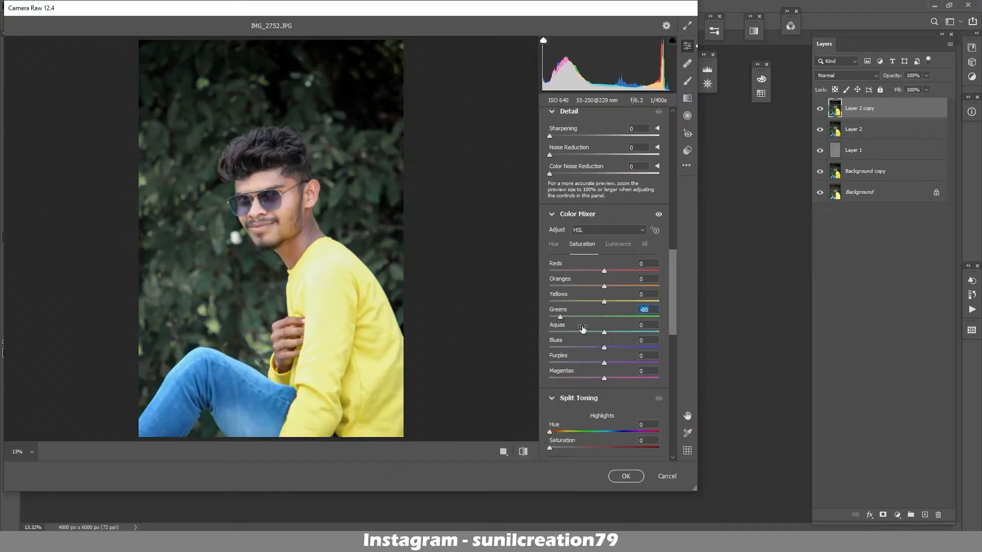
Apply the Camera Raw adjustments and switch to the Mixer Brush tool with Wet at 13%
{"action": "left_click", "coordinate": [634, 476]}
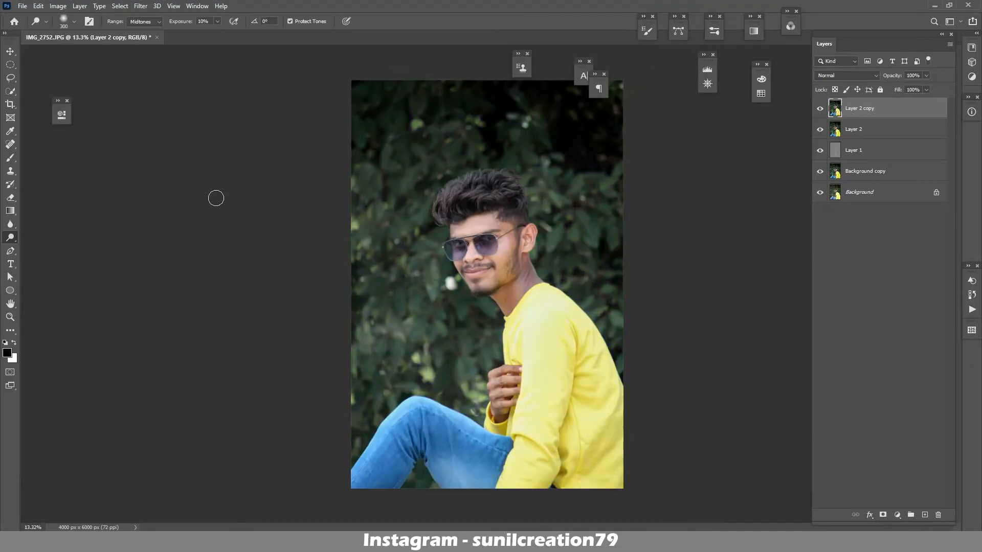
{"action": "left_click", "coordinate": [10, 158]}
{"action": "left_click", "coordinate": [69, 187]}
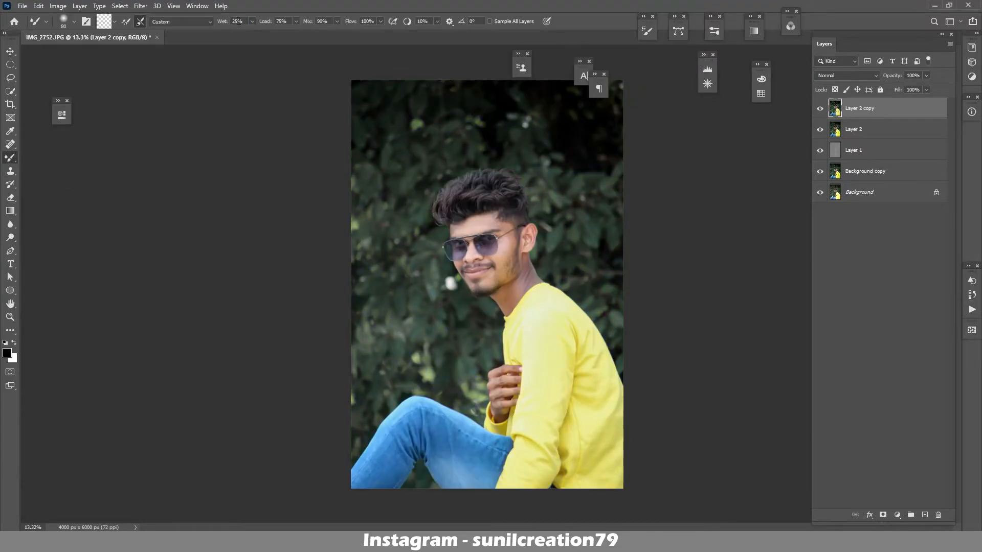
{"action": "key", "text": "z"}
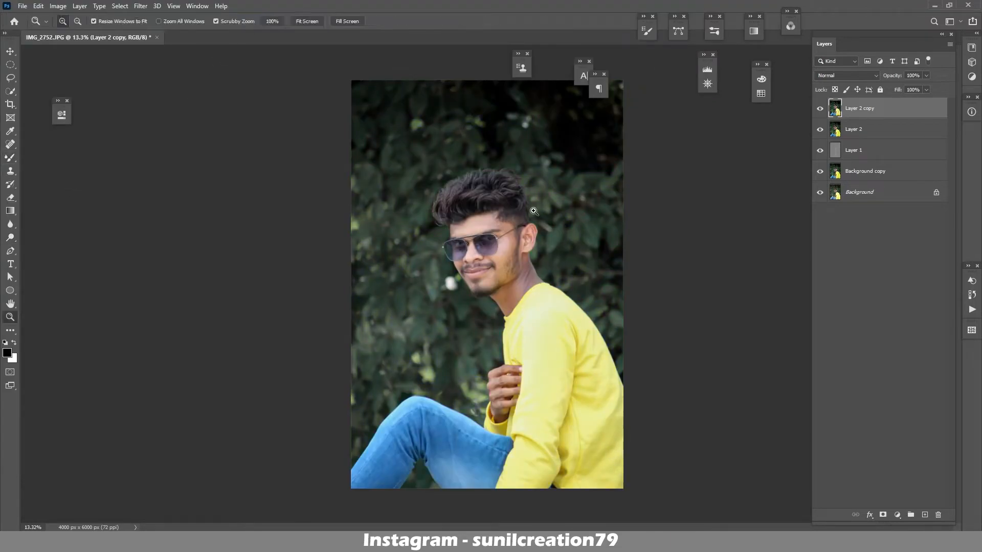
{"action": "key", "text": "b"}
Undo the test strokes on the face and duplicate Layer 2 copy for skin smoothing
{"action": "scroll", "coordinate": [480, 232], "scroll_direction": "up", "scroll_amount": 8}
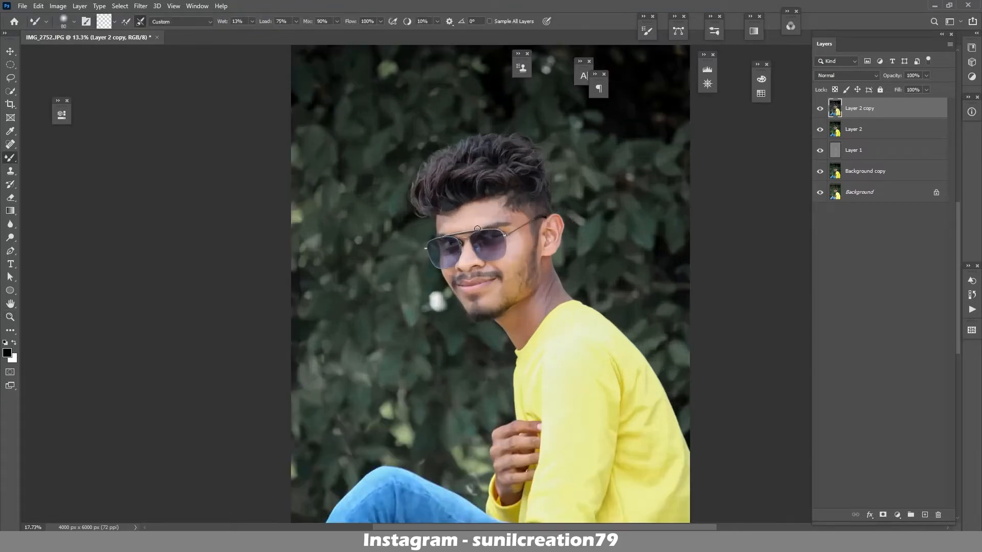
{"action": "key", "text": "bracketright"}
{"action": "key", "text": "bracketright"}
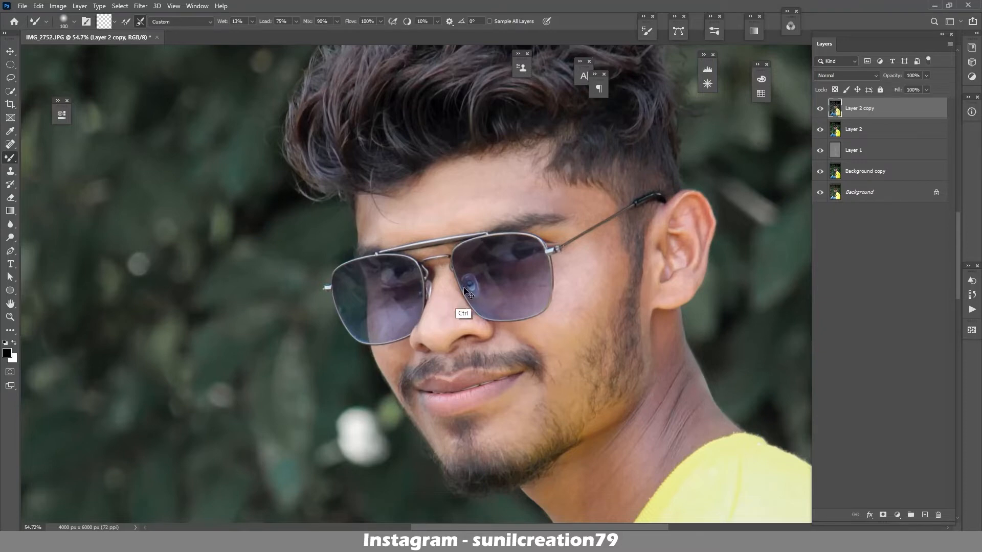
{"action": "key", "text": "ctrl+z"}
{"action": "key", "text": "ctrl+z"}
{"action": "left_click_drag", "start_coordinate": [825, 111], "coordinate": [925, 515]}
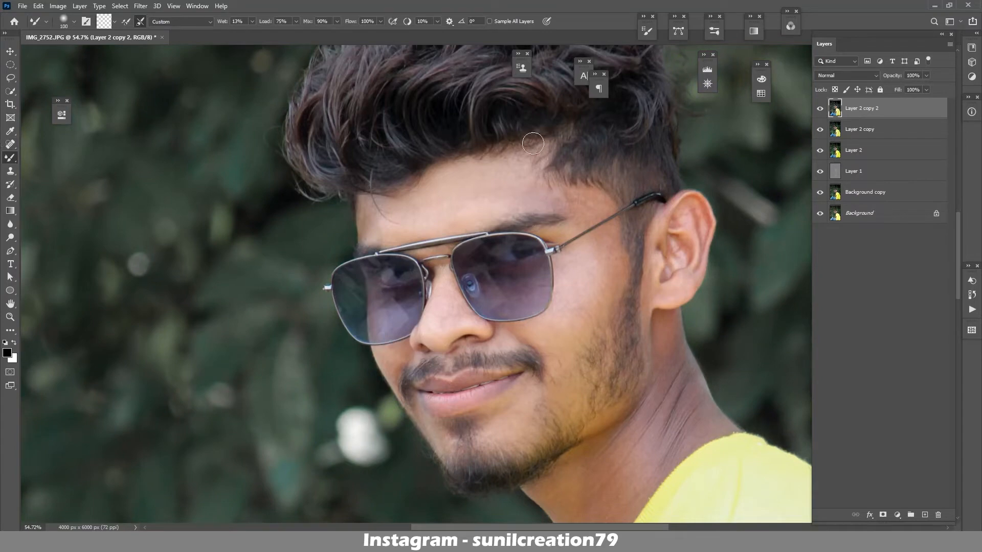
Smooth the skin on the forehead, nose and cheek with the Mixer Brush, adapting the brush size to each area
{"action": "key", "text": "bracketright"}
{"action": "key", "text": "bracketleft"}
{"action": "key", "text": "bracketleft"}
{"action": "key", "text": "bracketleft"}
{"action": "left_click_drag", "start_coordinate": [433, 283], "coordinate": [426, 263]}
{"action": "key", "text": "bracketright"}
{"action": "key", "text": "bracketright"}
{"action": "key", "text": "bracketright"}
{"action": "key", "text": "bracketright"}
{"action": "key", "text": "bracketright"}
{"action": "mouse_move", "coordinate": [602, 313]}
{"action": "left_mouse_down"}
{"action": "mouse_move", "coordinate": [570, 322]}
{"action": "mouse_move", "coordinate": [589, 318]}
{"action": "mouse_move", "coordinate": [588, 250]}
{"action": "mouse_move", "coordinate": [561, 320]}
{"action": "mouse_move", "coordinate": [495, 333]}
{"action": "left_mouse_up"}
Smooth the skin of the neck and below the jaw with the Mixer Brush, enlarged to size 150
{"action": "key", "text": "bracketleft"}
{"action": "key", "text": "bracketleft"}
{"action": "key", "text": "bracketleft"}
{"action": "key", "text": "bracketright"}
{"action": "key", "text": "bracketright"}
{"action": "key", "text": "bracketright"}
{"action": "key", "text": "bracketright"}
{"action": "key", "text": "bracketright"}
{"action": "key", "text": "bracketright"}
{"action": "mouse_move", "coordinate": [678, 434]}
{"action": "left_mouse_down"}
{"action": "mouse_move", "coordinate": [696, 407]}
{"action": "mouse_move", "coordinate": [664, 415]}
{"action": "mouse_move", "coordinate": [615, 456]}
{"action": "mouse_move", "coordinate": [638, 437]}
{"action": "mouse_move", "coordinate": [623, 464]}
{"action": "left_mouse_up"}
{"action": "scroll", "coordinate": [675, 348], "scroll_direction": "down", "scroll_amount": 5}
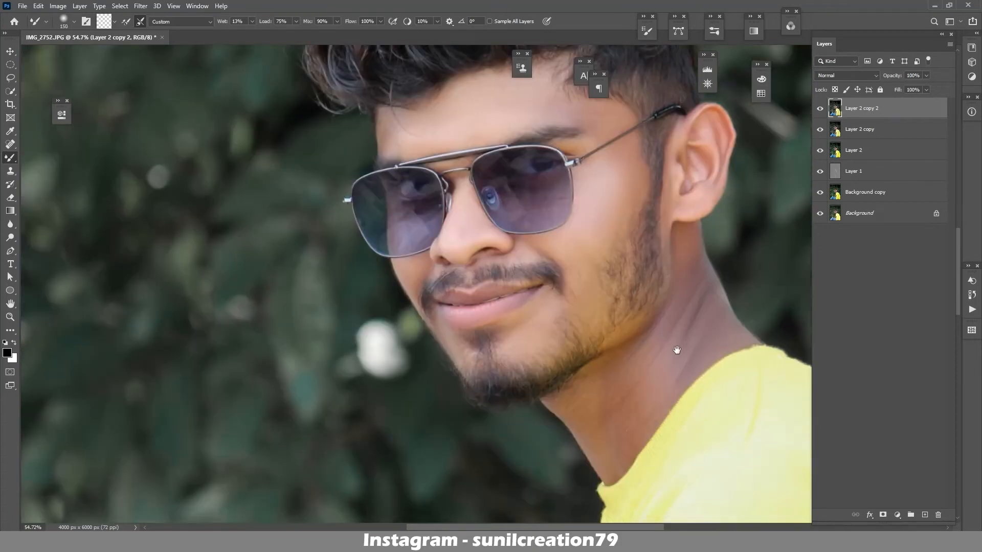
{"action": "mouse_move", "coordinate": [660, 276]}
{"action": "left_mouse_down"}
{"action": "mouse_move", "coordinate": [603, 330]}
{"action": "mouse_move", "coordinate": [553, 325]}
{"action": "mouse_move", "coordinate": [618, 335]}
{"action": "mouse_move", "coordinate": [586, 365]}
{"action": "left_mouse_up"}
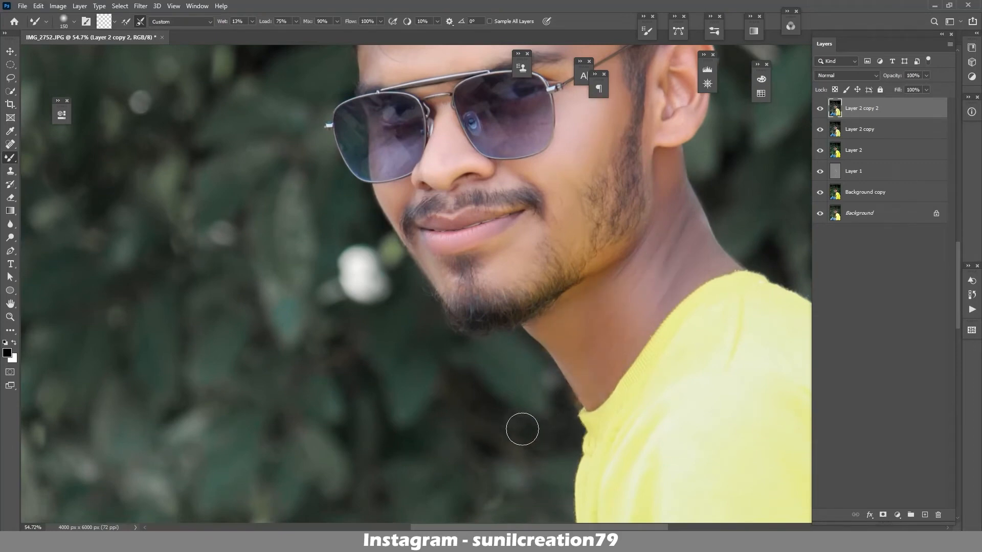
{"action": "scroll", "coordinate": [504, 383], "scroll_direction": "down", "scroll_amount": 3}
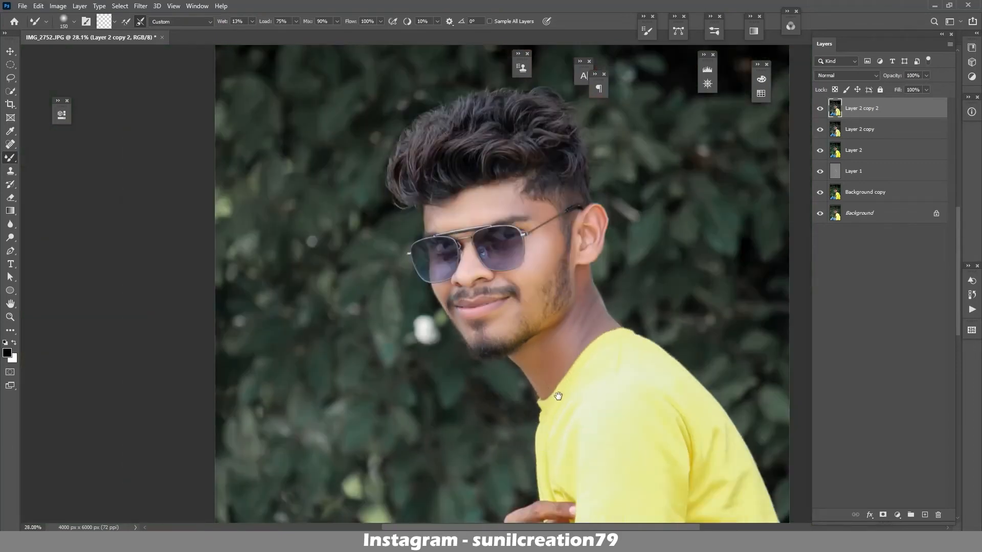
Smooth the skin inside and around the ear with a smaller Mixer Brush
{"action": "scroll", "coordinate": [600, 228], "scroll_direction": "up", "scroll_amount": 5}
{"action": "key", "text": "bracketleft"}
{"action": "key", "text": "bracketleft"}
{"action": "key", "text": "bracketleft"}
{"action": "key", "text": "bracketleft"}
{"action": "key", "text": "bracketleft"}
{"action": "key", "text": "bracketleft"}
{"action": "key", "text": "bracketleft"}
{"action": "key", "text": "bracketleft"}
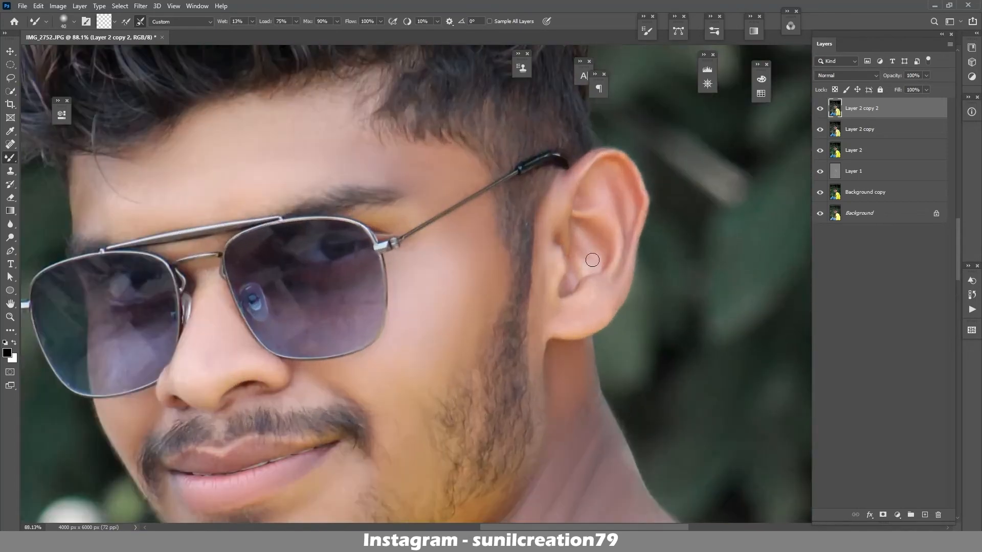
{"action": "scroll", "coordinate": [552, 308], "scroll_direction": "down", "scroll_amount": 5}
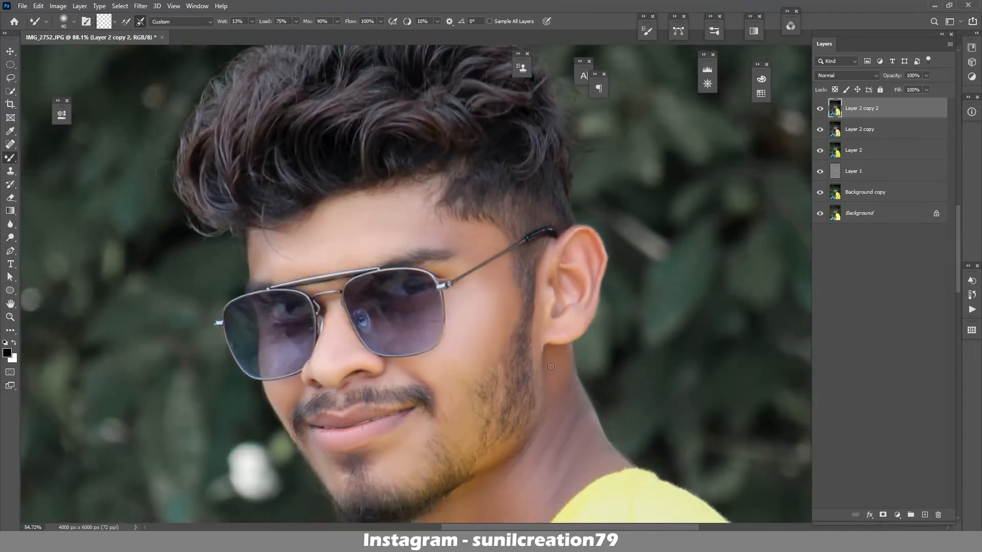
Smooth the knuckles, fingers and back of the hand with the Mixer Brush at size 80 to 90
{"action": "left_click_drag", "start_coordinate": [579, 440], "coordinate": [628, 154]}
{"action": "scroll", "coordinate": [547, 230], "scroll_direction": "up", "scroll_amount": 2}
{"action": "scroll", "coordinate": [546, 229], "scroll_direction": "up", "scroll_amount": 2}
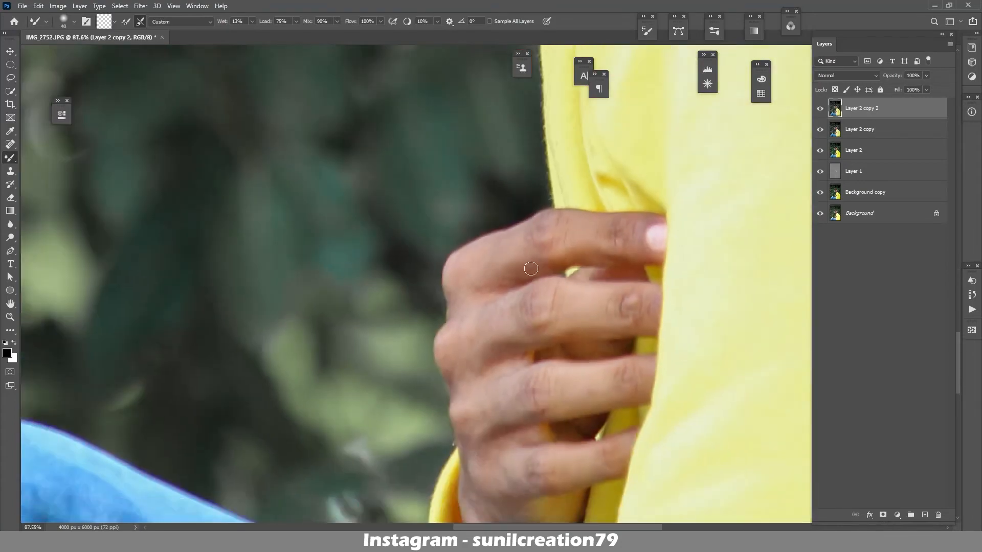
{"action": "key", "text": "bracketright"}
{"action": "key", "text": "bracketright"}
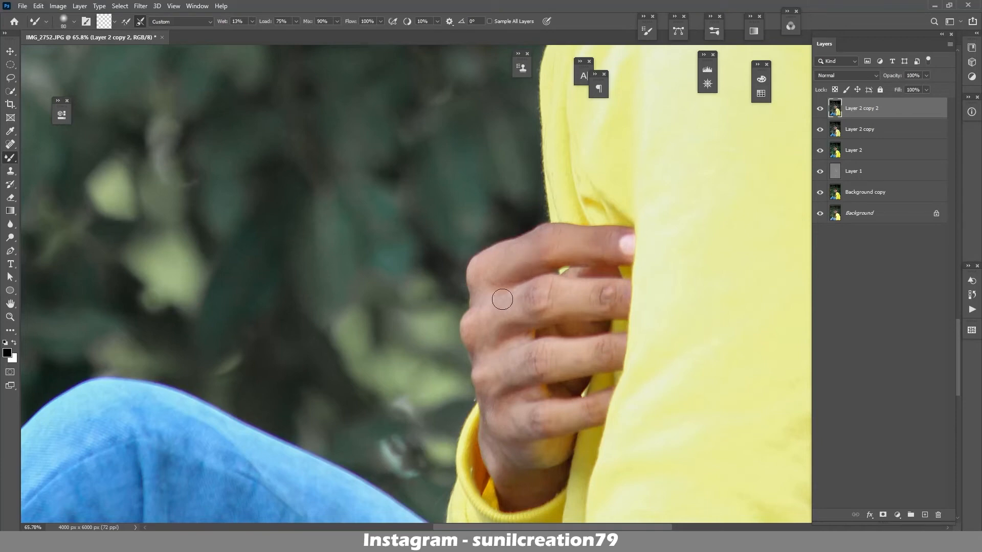
{"action": "left_click_drag", "start_coordinate": [553, 291], "coordinate": [603, 290]}
{"action": "left_click_drag", "start_coordinate": [471, 333], "coordinate": [546, 390]}
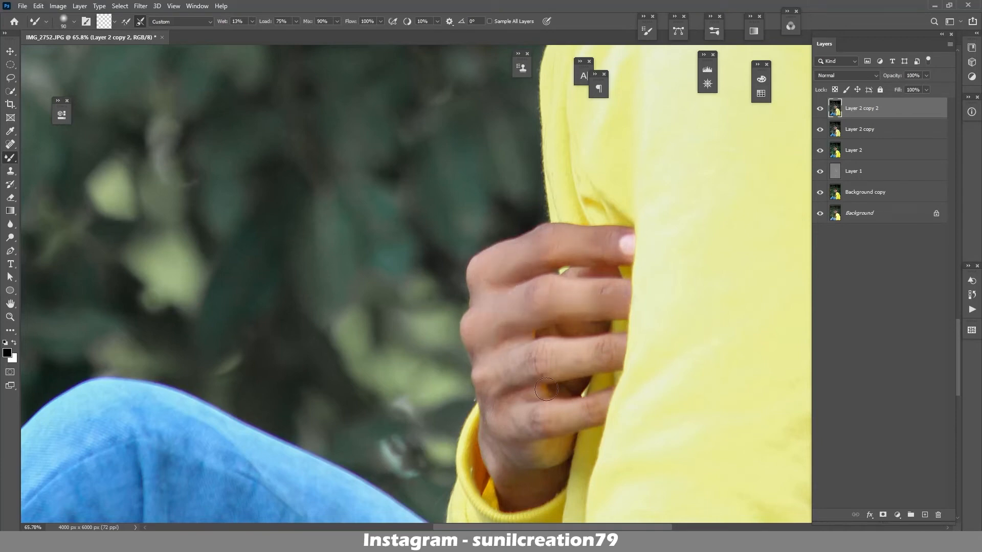
{"action": "mouse_move", "coordinate": [529, 351]}
{"action": "left_mouse_down"}
{"action": "mouse_move", "coordinate": [488, 401]}
{"action": "mouse_move", "coordinate": [553, 382]}
{"action": "mouse_move", "coordinate": [536, 370]}
{"action": "mouse_move", "coordinate": [485, 424]}
{"action": "mouse_move", "coordinate": [545, 403]}
{"action": "mouse_move", "coordinate": [497, 418]}
{"action": "mouse_move", "coordinate": [553, 412]}
{"action": "mouse_move", "coordinate": [509, 440]}
{"action": "mouse_move", "coordinate": [564, 391]}
{"action": "left_mouse_up"}
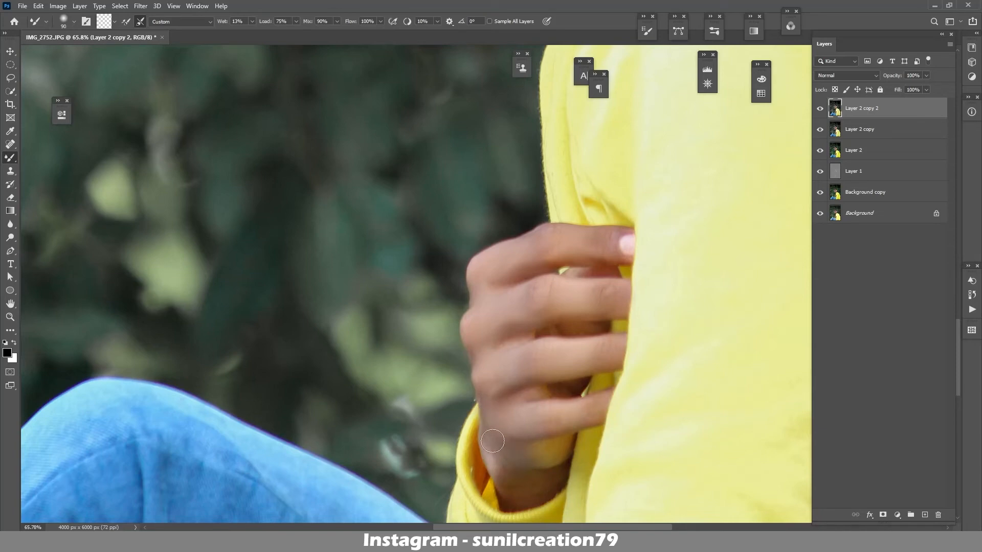
{"action": "mouse_move", "coordinate": [493, 441]}
{"action": "left_mouse_down"}
{"action": "mouse_move", "coordinate": [527, 493]}
{"action": "mouse_move", "coordinate": [532, 455]}
{"action": "left_mouse_up"}
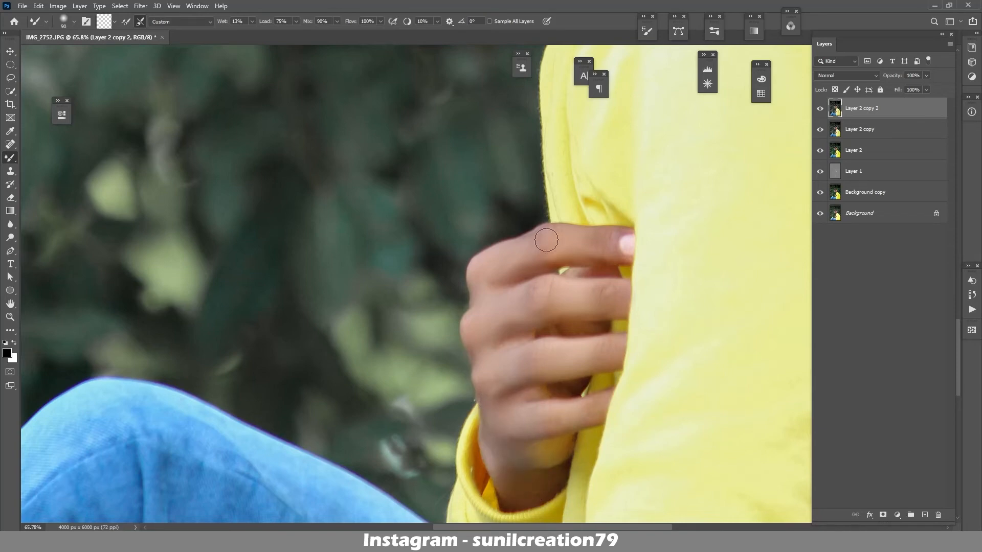
Examine the smoothed face and hand against the whole portrait
{"action": "scroll", "coordinate": [542, 295], "scroll_direction": "down", "scroll_amount": 12}
{"action": "right_click", "coordinate": [543, 296]}
{"action": "left_click", "coordinate": [463, 289]}
{"action": "scroll", "coordinate": [462, 286], "scroll_direction": "down", "scroll_amount": 4}
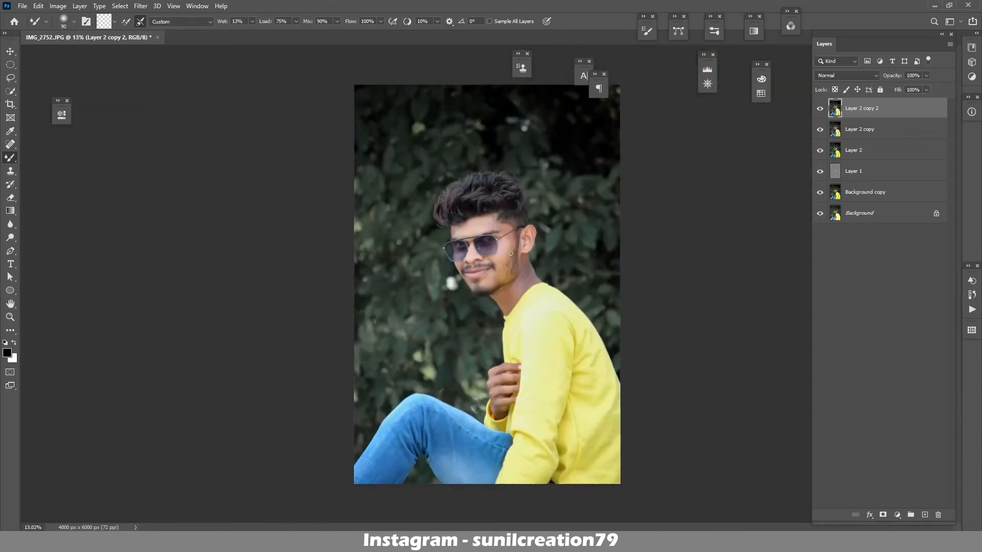
{"action": "scroll", "coordinate": [510, 227], "scroll_direction": "up", "scroll_amount": 4}
{"action": "scroll", "coordinate": [524, 238], "scroll_direction": "down", "scroll_amount": 3}
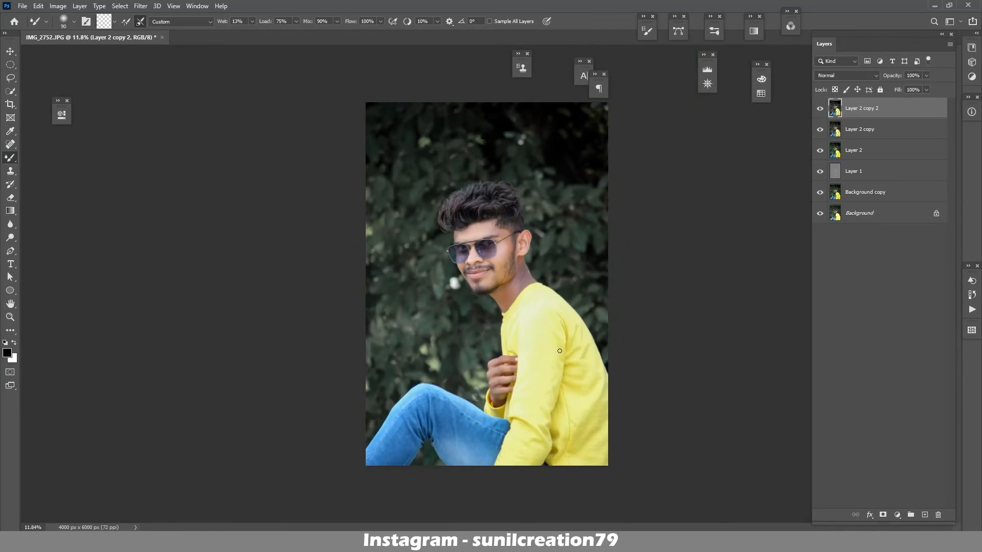
{"action": "scroll", "coordinate": [560, 350], "scroll_direction": "up", "scroll_amount": 1}
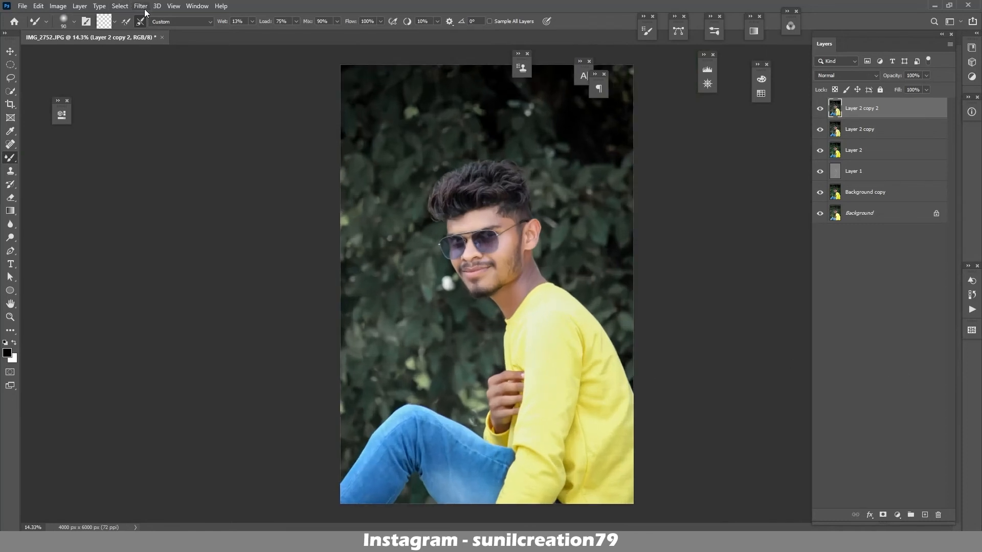
Add a gray-filled layer in Overlay mode and darken the background on it with the Burn tool at size 1400 and 15% exposure
{"action": "left_click", "coordinate": [925, 515]}
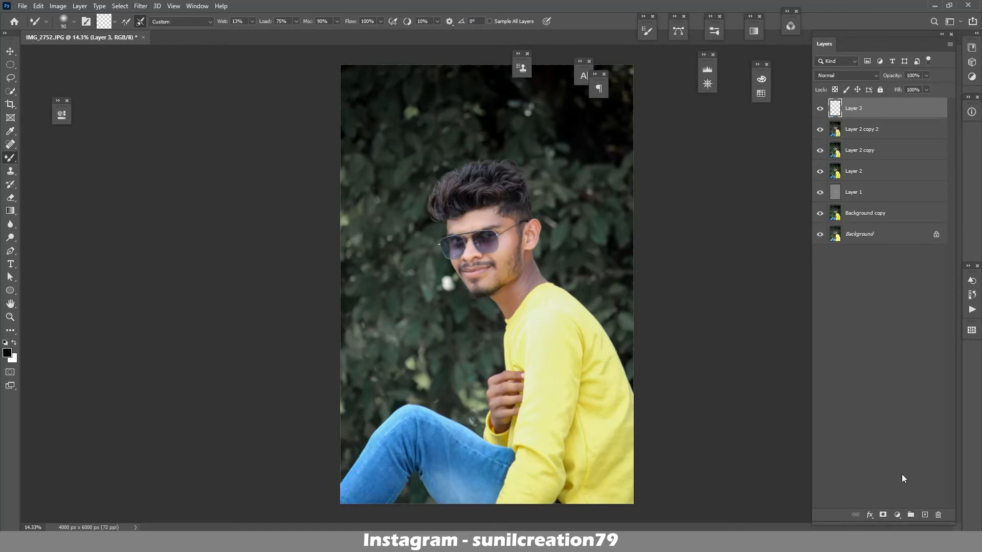
{"action": "key", "text": "shift+F5"}
{"action": "key", "text": "Return"}
{"action": "left_click", "coordinate": [841, 75]}
{"action": "left_click", "coordinate": [825, 205]}
{"action": "left_click", "coordinate": [10, 238]}
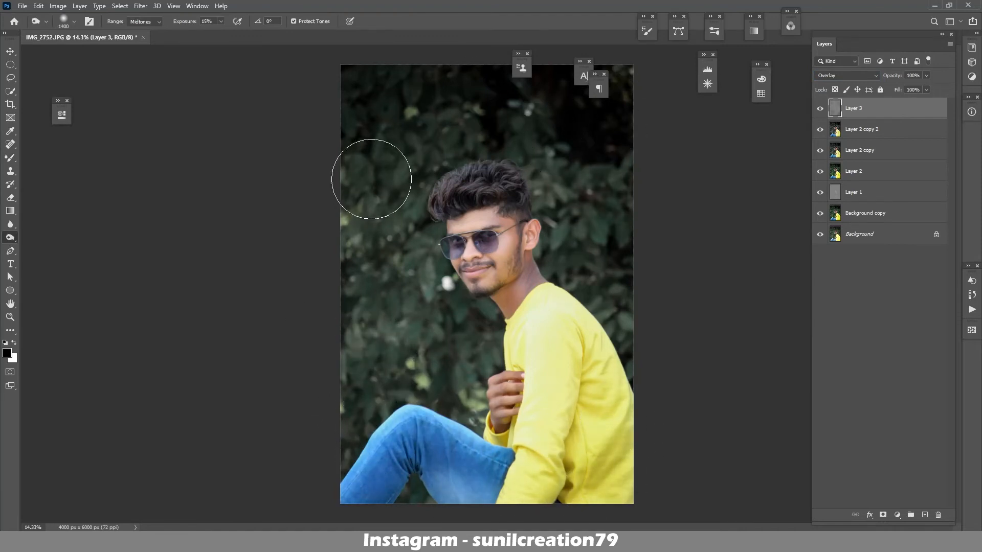
{"action": "key", "text": "shift+alt+o"}
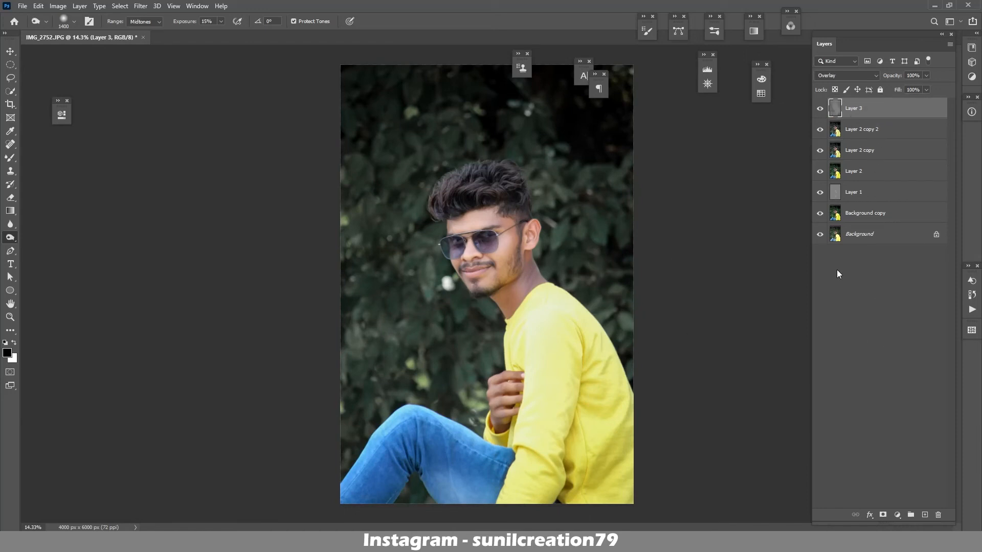
Add a second gray-filled layer above Layer 3 and set its blend mode to Overlay
{"action": "left_click", "coordinate": [925, 515]}
{"action": "key", "text": "shift+F5"}
{"action": "key", "text": "Return"}
{"action": "left_click", "coordinate": [846, 76]}
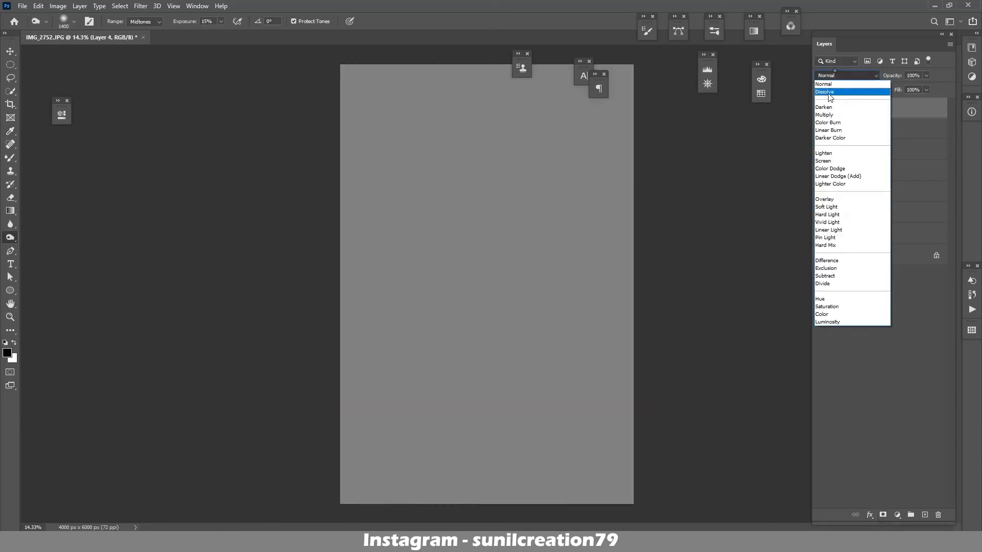
{"action": "left_click", "coordinate": [834, 199]}
Brighten the subject on Layer 4 with the Dodge tool at 10% exposure on Midtones
{"action": "right_click", "coordinate": [10, 237]}
{"action": "left_click", "coordinate": [46, 235]}
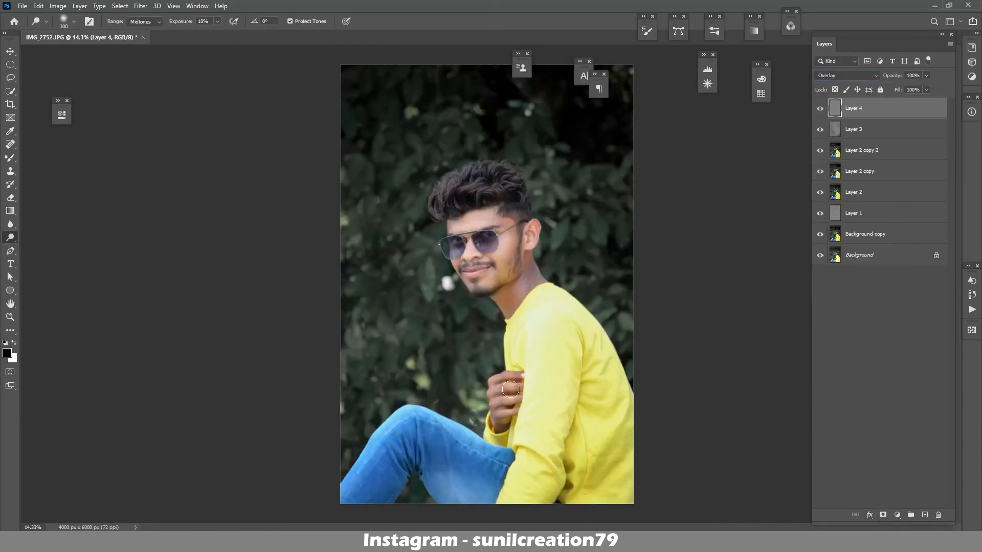
{"action": "left_click_drag", "start_coordinate": [523, 270], "coordinate": [514, 298]}
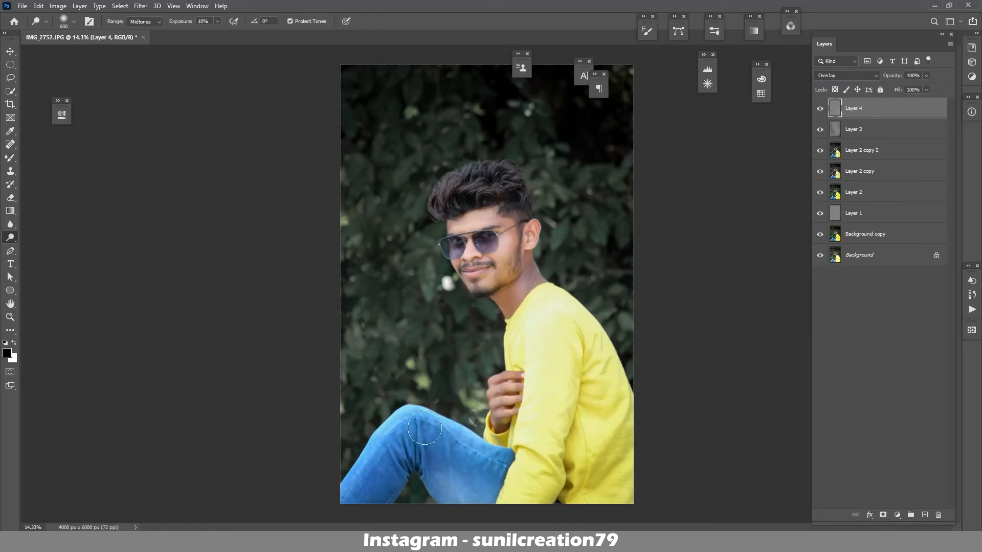
Darken the subject's hair on Layer 3 with the Burn tool at size 700 and 15% exposure
{"action": "left_click", "coordinate": [877, 134]}
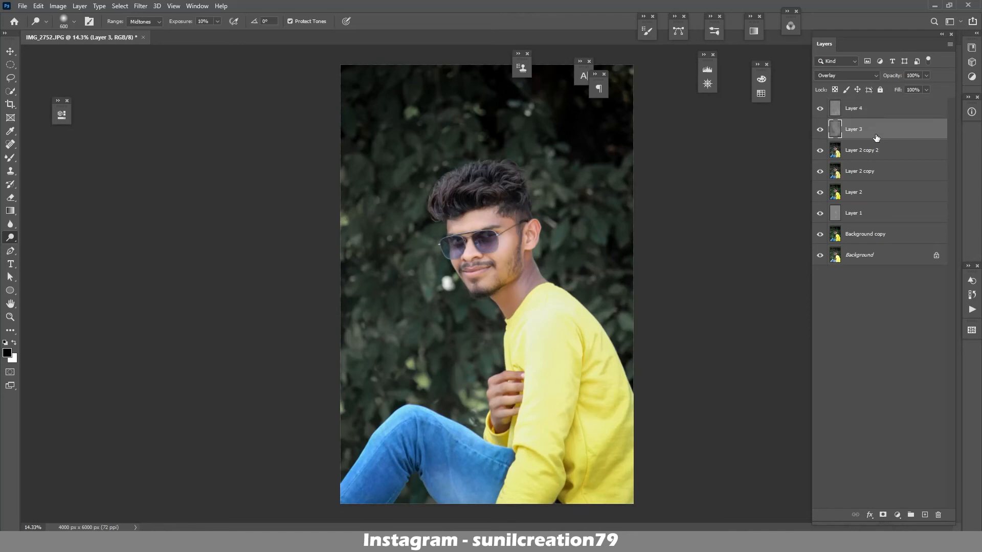
{"action": "right_click", "coordinate": [6, 238]}
{"action": "left_click", "coordinate": [46, 249]}
{"action": "key", "text": "bracketright"}
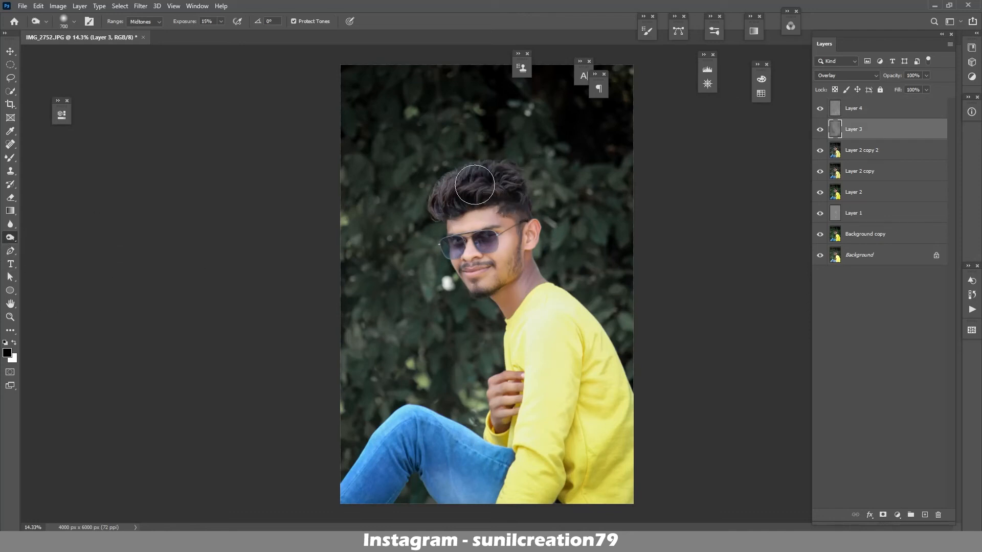
{"action": "mouse_move", "coordinate": [475, 185]}
{"action": "left_mouse_down"}
{"action": "mouse_move", "coordinate": [513, 190]}
{"action": "mouse_move", "coordinate": [451, 198]}
{"action": "mouse_move", "coordinate": [515, 232]}
{"action": "mouse_move", "coordinate": [434, 208]}
{"action": "left_mouse_up"}
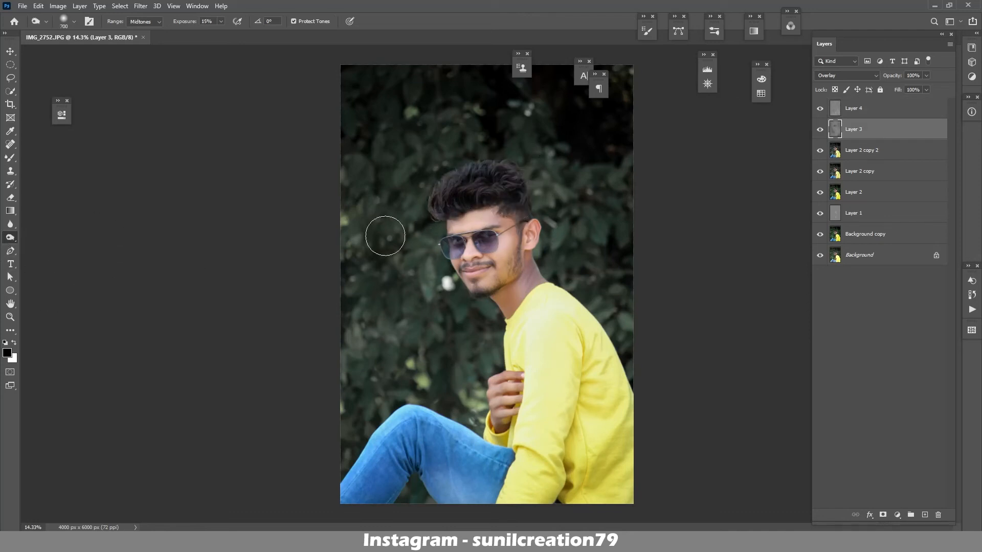
Stamp all visible layers into a new layer above Layer 4 and open it in the Camera Raw filter
{"action": "left_click", "coordinate": [865, 110]}
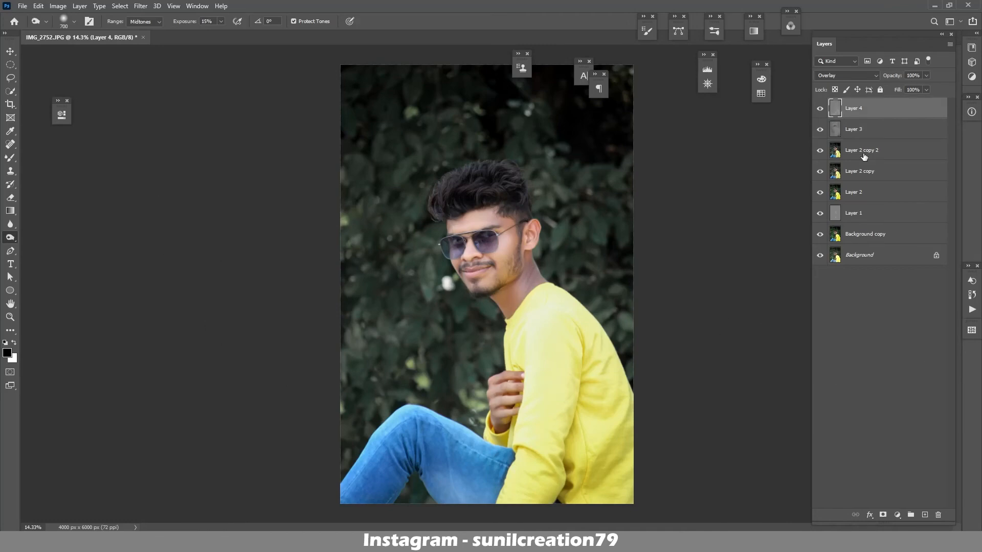
{"action": "key", "text": "ctrl+shift+alt+e"}
{"action": "left_click", "coordinate": [140, 6]}
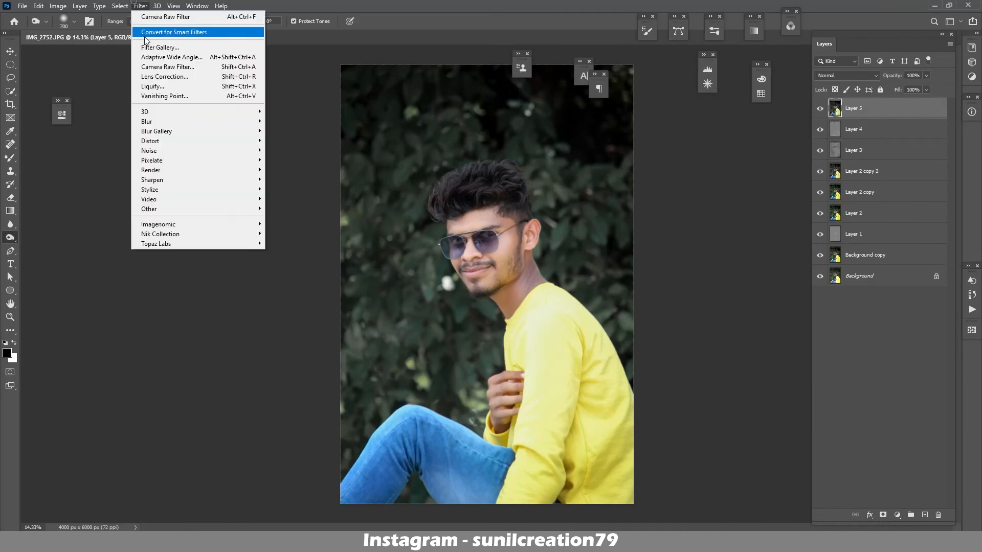
{"action": "left_click", "coordinate": [171, 65]}
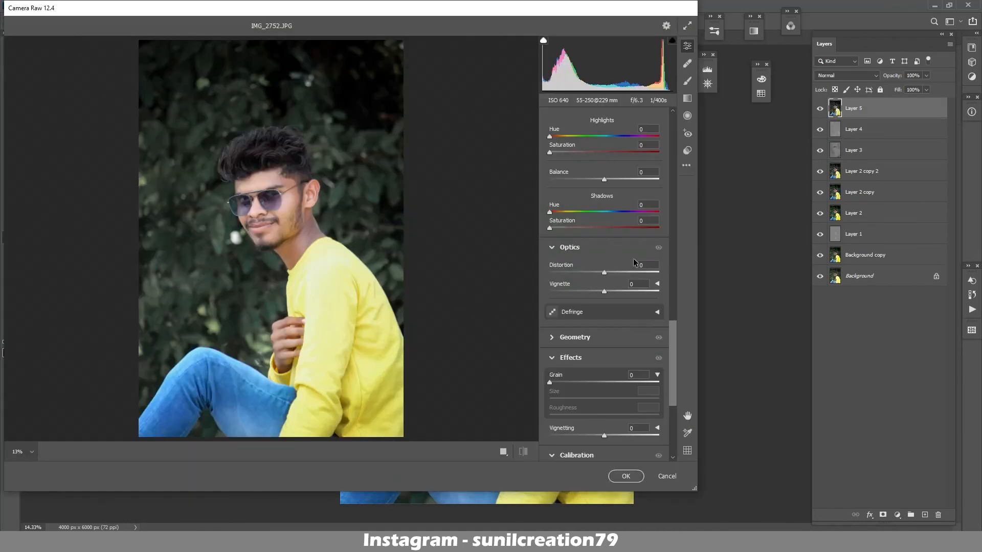
Slightly raise a Basic adjustment, set the Effects Vignetting to -13, and inspect the face up close
{"action": "scroll", "coordinate": [604, 266], "scroll_direction": "up", "scroll_amount": 6}
{"action": "scroll", "coordinate": [670, 267], "scroll_direction": "up", "scroll_amount": 6}
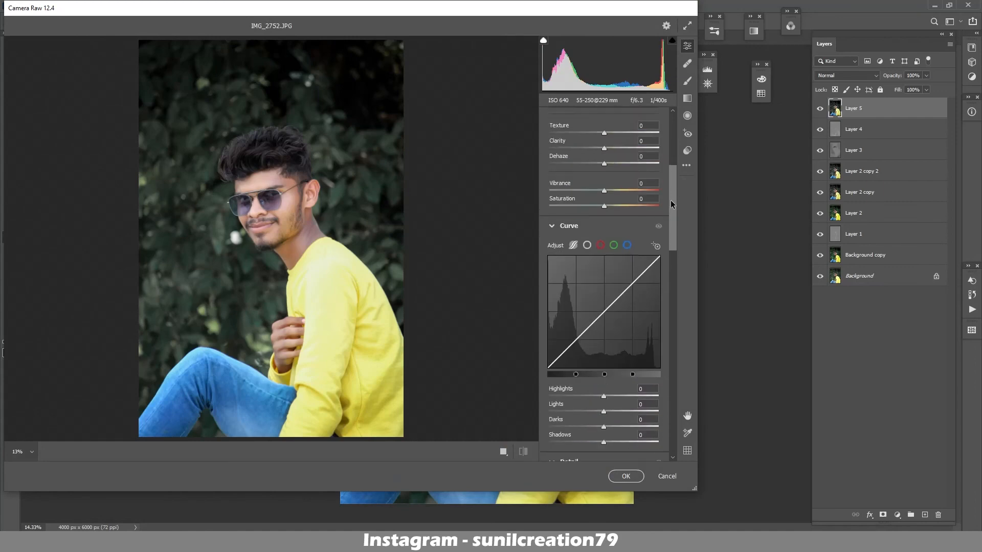
{"action": "left_click_drag", "start_coordinate": [604, 221], "coordinate": [616, 226]}
{"action": "scroll", "coordinate": [654, 258], "scroll_direction": "down", "scroll_amount": 15}
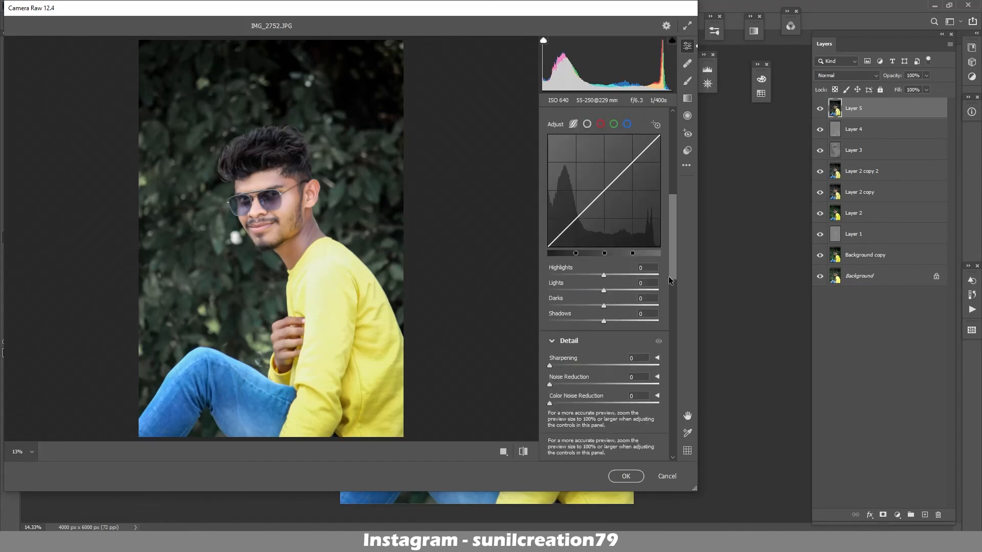
{"action": "left_click_drag", "start_coordinate": [613, 293], "coordinate": [597, 290]}
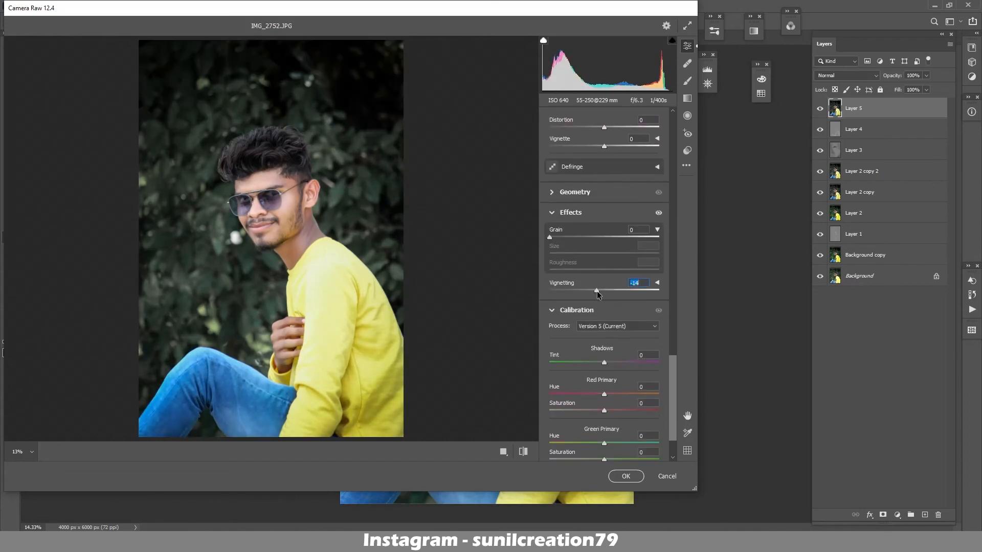
{"action": "left_click", "coordinate": [309, 215]}
{"action": "left_click", "coordinate": [308, 215]}
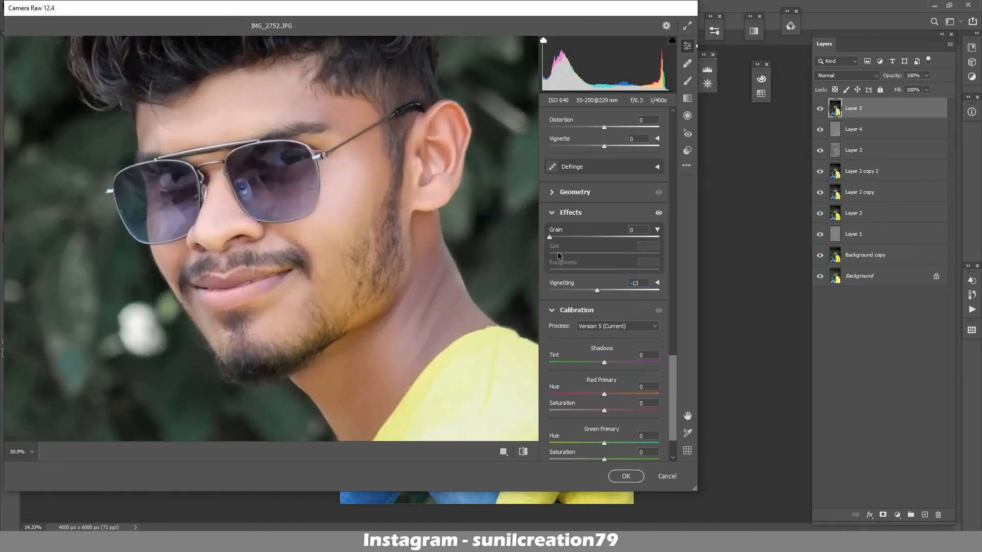
Set the Effects Grain to 18 and the Color Mixer's Oranges saturation to +24, and apply the Camera Raw filter to Layer 5
{"action": "left_click_drag", "start_coordinate": [550, 237], "coordinate": [566, 234]}
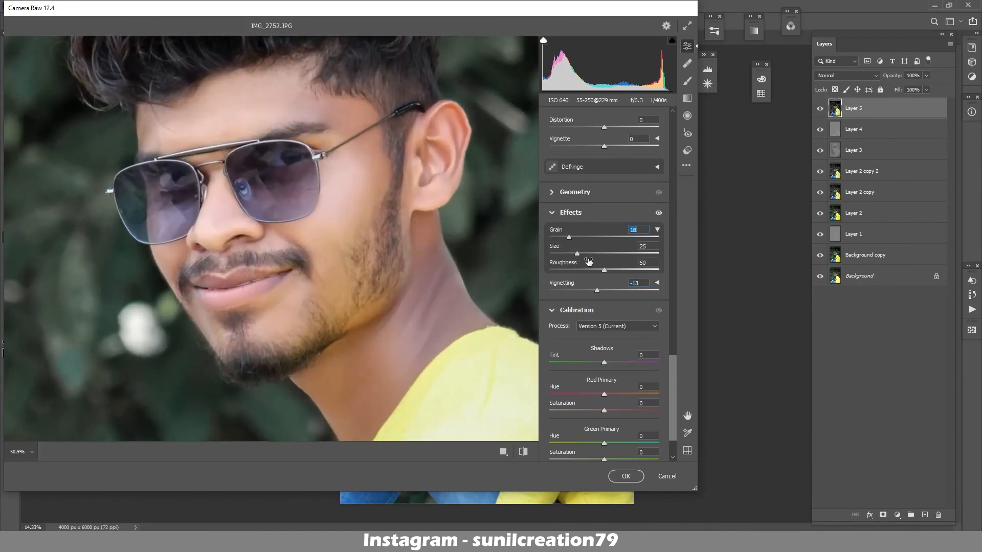
{"action": "left_click", "coordinate": [519, 251], "text": "alt"}
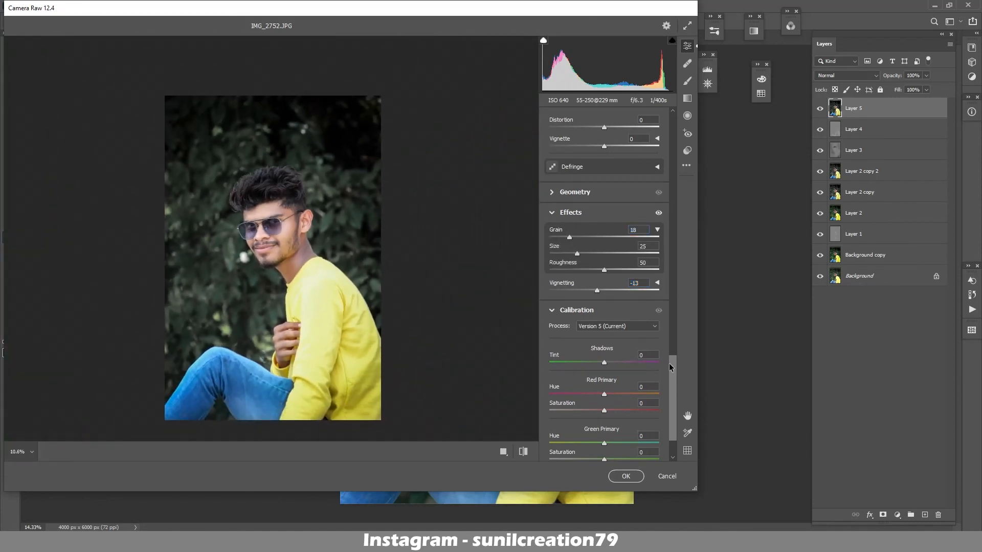
{"action": "left_click_drag", "start_coordinate": [670, 367], "coordinate": [665, 268]}
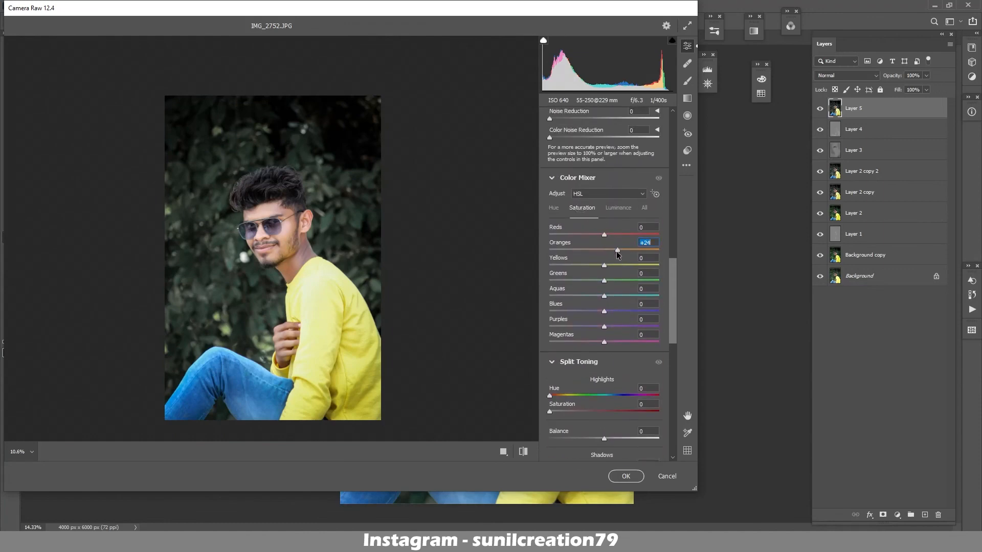
{"action": "left_click", "coordinate": [626, 476]}
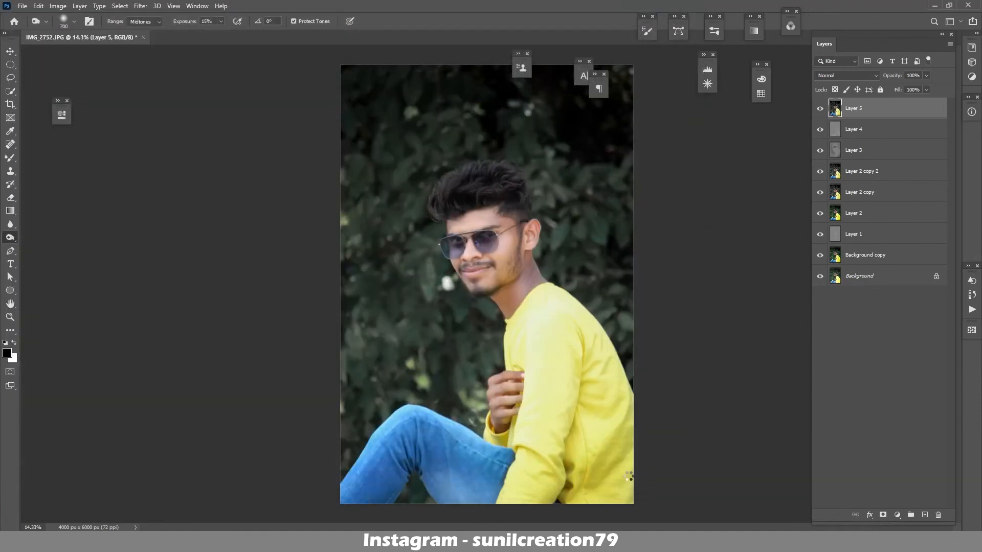
Open the document's Assign Profile settings and close them again
{"action": "left_click", "coordinate": [58, 6]}
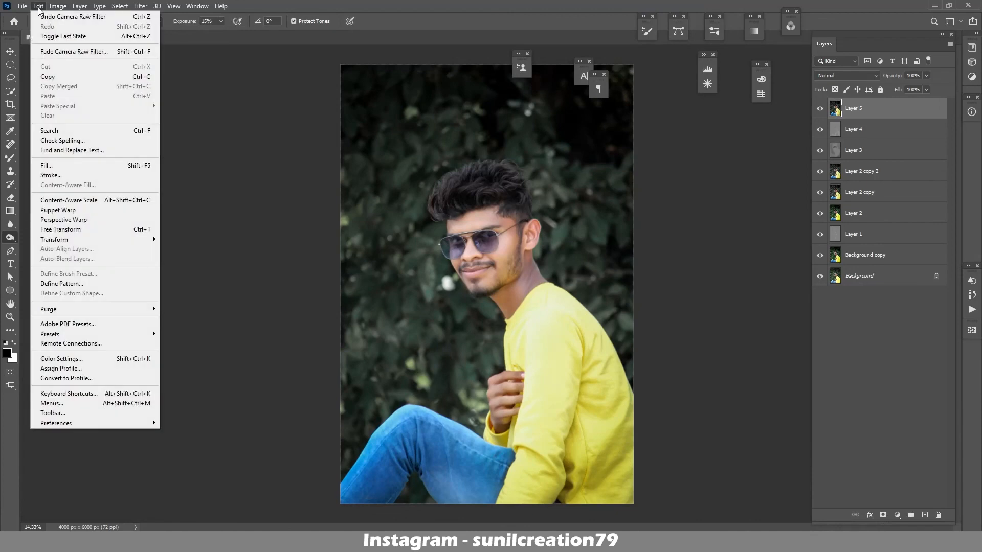
{"action": "left_click", "coordinate": [73, 368]}
{"action": "left_click", "coordinate": [459, 201]}
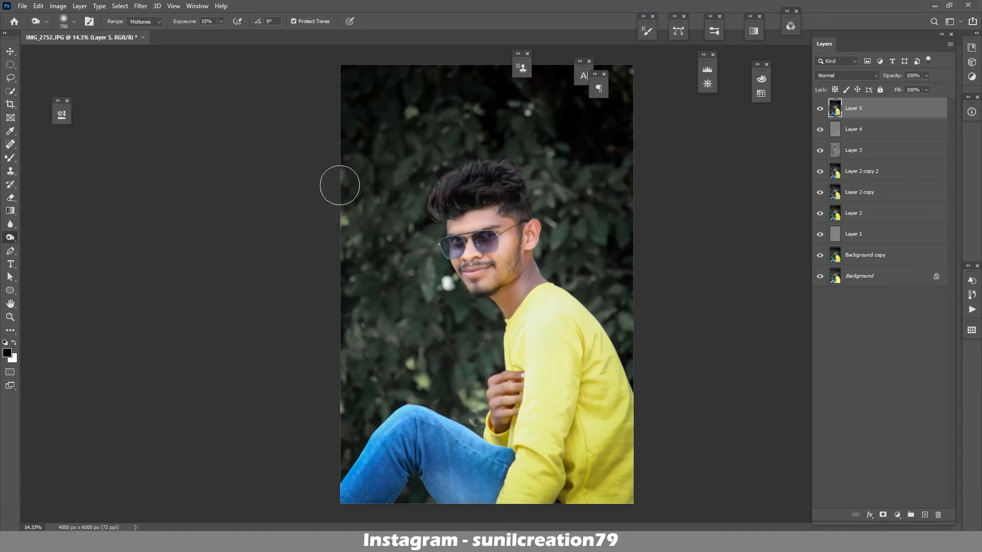
{"action": "key", "text": "Return"}
{"action": "key", "text": "o"}
Group Layer 4 through Background copy, and hide the group and Layer 5 to show only the original photo
{"action": "left_click", "coordinate": [858, 132]}
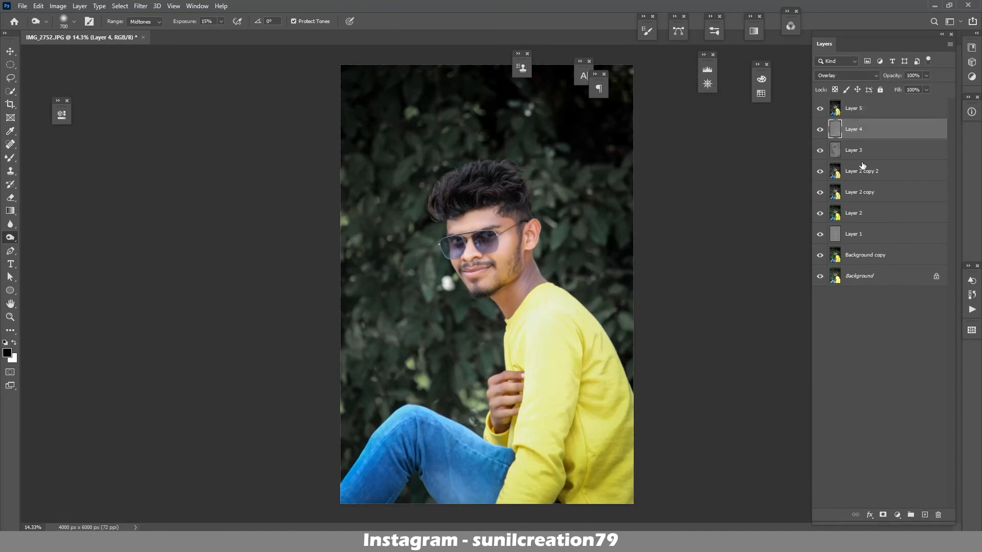
{"action": "left_click", "coordinate": [869, 254], "text": "shift"}
{"action": "key", "text": "ctrl+g"}
{"action": "left_click", "coordinate": [820, 125]}
{"action": "left_click", "coordinate": [820, 108]}
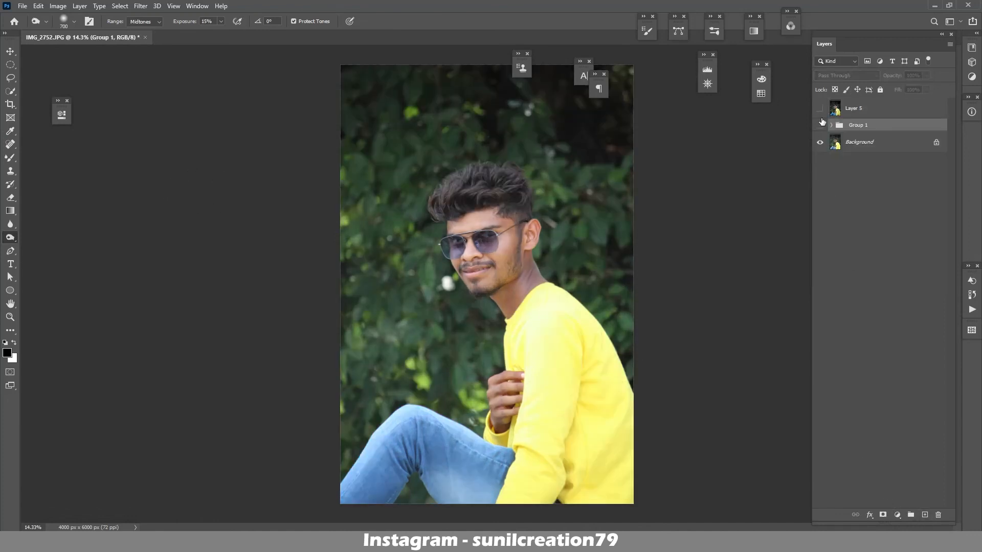